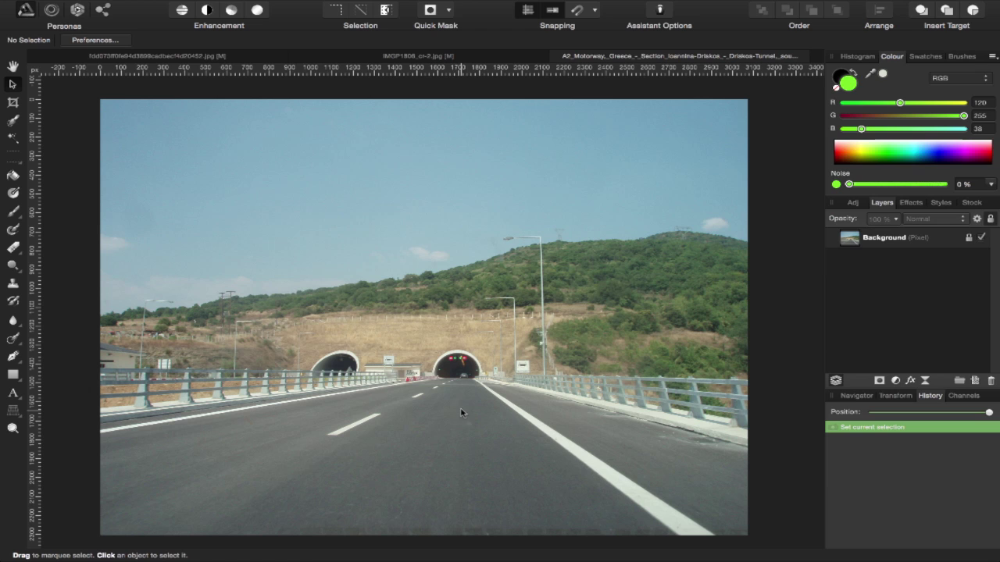
Add black two-line 'DRIVE SAFELY' artistic text on the road and centre it in the photo
{"action": "left_click", "coordinate": [21, 396]}
{"action": "left_click", "coordinate": [59, 404]}
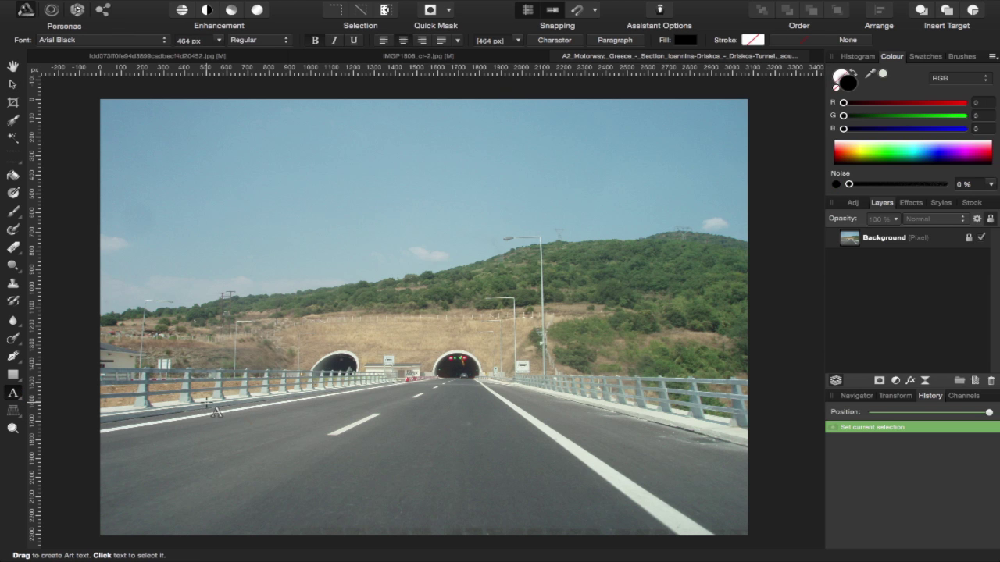
{"action": "left_click_drag", "start_coordinate": [209, 403], "coordinate": [207, 461]}
{"action": "type", "text": "D"}
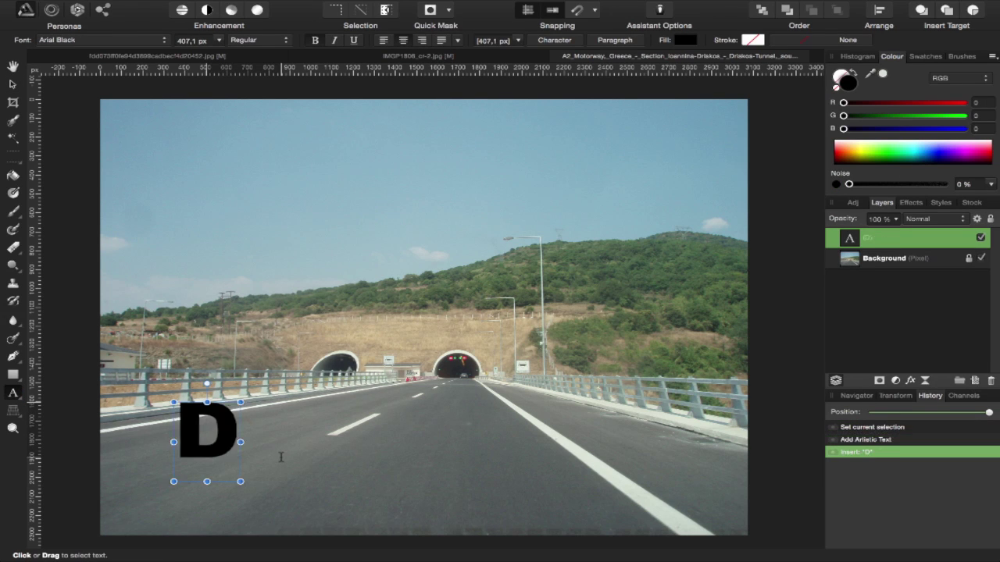
{"action": "type", "text": "RIVE "}
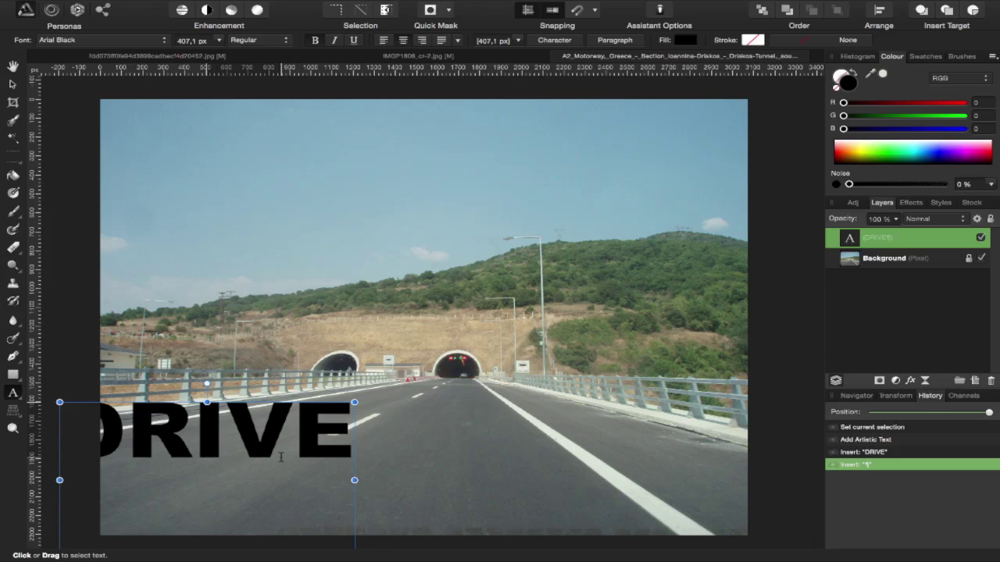
{"action": "type", "text": "SAFELYV"}
{"action": "key", "text": "BackSpace"}
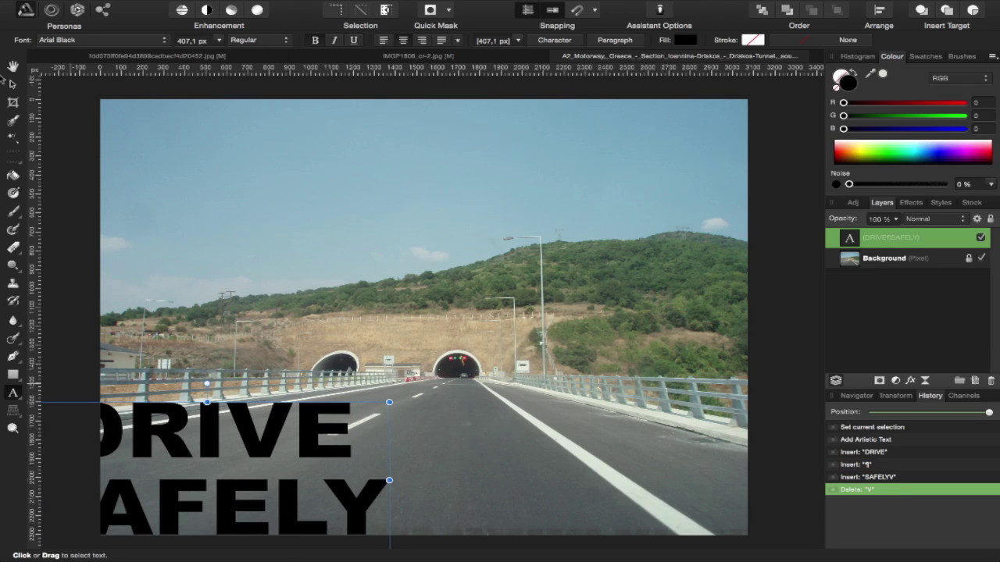
{"action": "left_click", "coordinate": [13, 84]}
{"action": "mouse_move", "coordinate": [250, 457]}
{"action": "left_mouse_down"}
{"action": "mouse_move", "coordinate": [486, 406]}
{"action": "mouse_move", "coordinate": [434, 347]}
{"action": "left_mouse_up"}
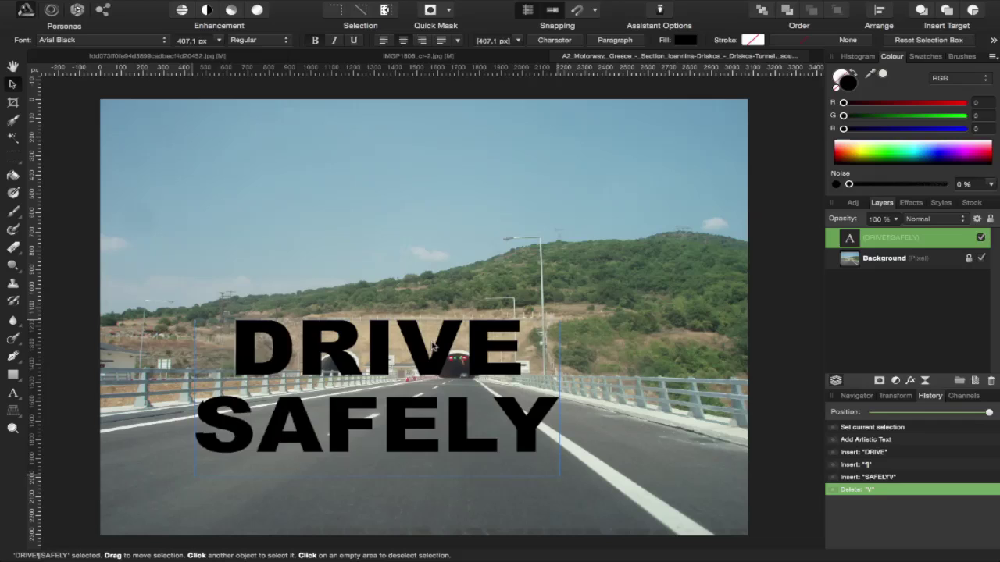
Fill DRIVE SAFELY with a pale grey-green sampled from the road marking and move it over the tunnels
{"action": "left_click_drag", "start_coordinate": [433, 347], "coordinate": [412, 356]}
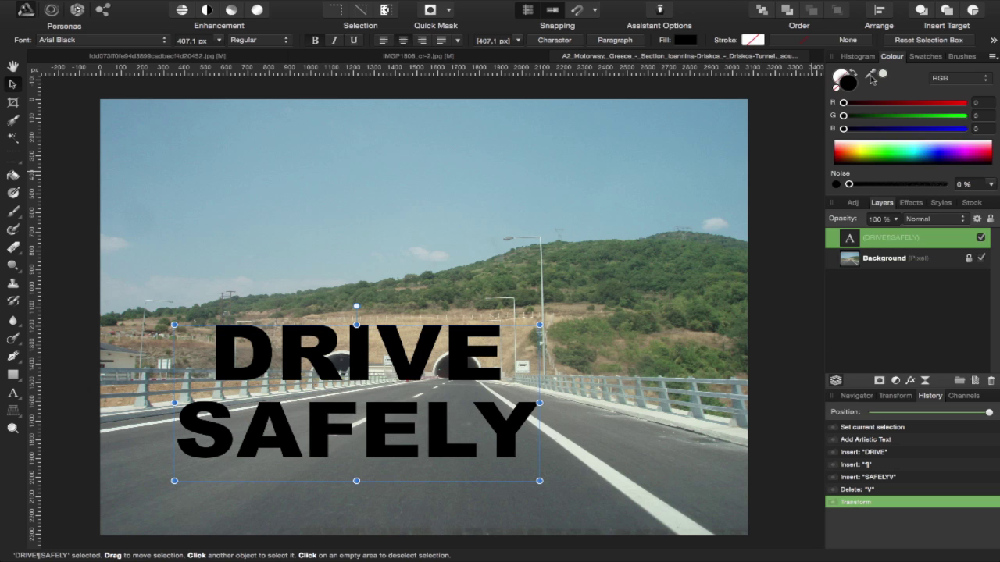
{"action": "mouse_move", "coordinate": [872, 75]}
{"action": "left_mouse_down"}
{"action": "mouse_move", "coordinate": [568, 429]}
{"action": "mouse_move", "coordinate": [573, 451]}
{"action": "left_mouse_up"}
{"action": "left_click", "coordinate": [881, 77]}
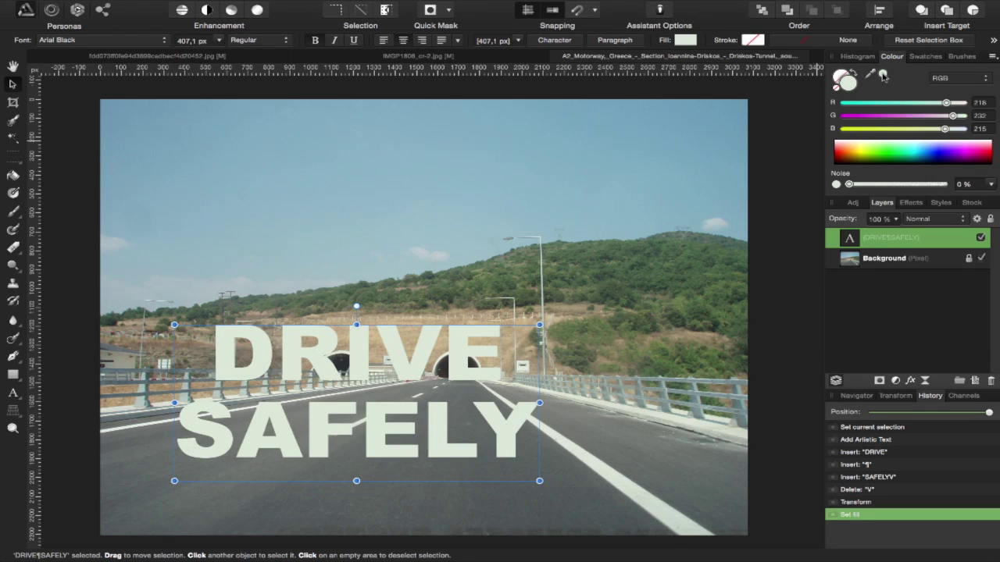
{"action": "mouse_move", "coordinate": [463, 337]}
{"action": "left_mouse_down"}
{"action": "mouse_move", "coordinate": [496, 314]}
{"action": "mouse_move", "coordinate": [488, 289]}
{"action": "left_mouse_up"}
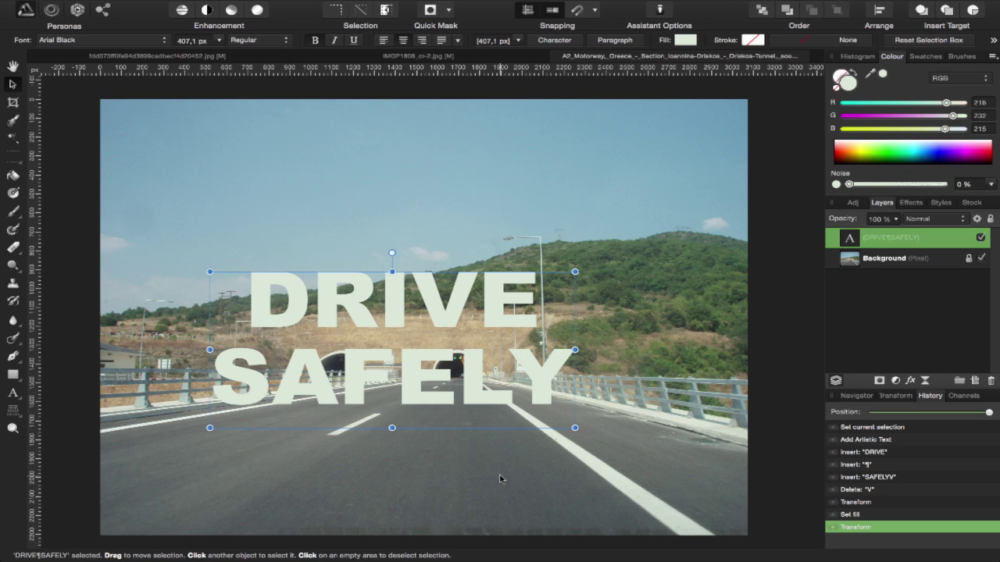
Add about 79% noise to the text fill, then shrink it onto the road at bottom centre
{"action": "left_click_drag", "start_coordinate": [483, 359], "coordinate": [457, 427]}
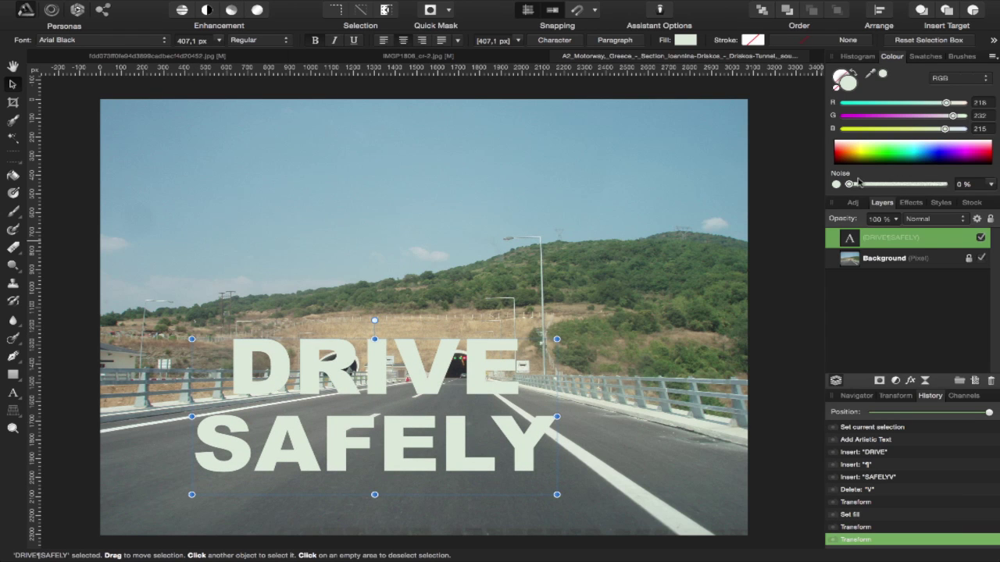
{"action": "left_click_drag", "start_coordinate": [849, 184], "coordinate": [923, 185]}
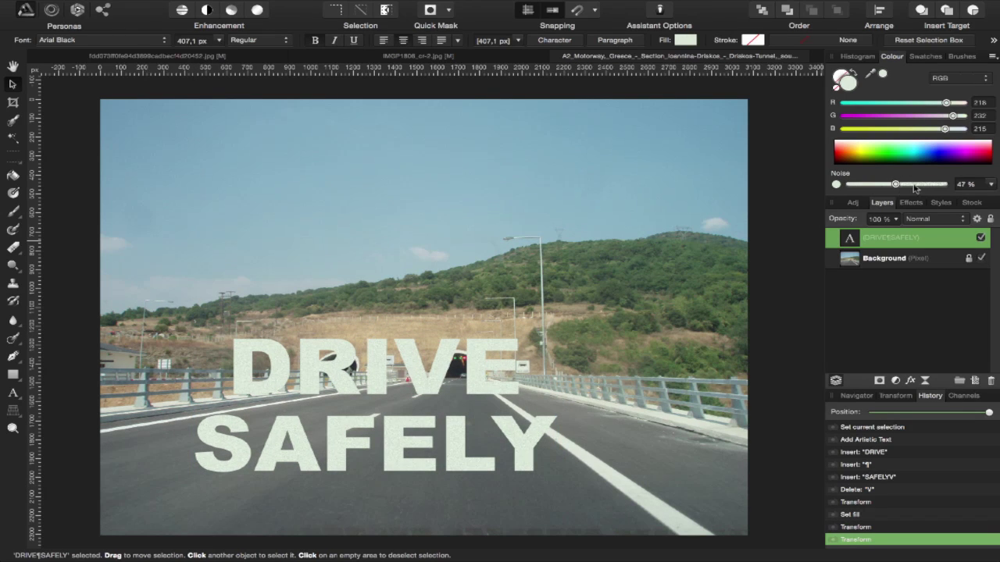
{"action": "left_click_drag", "start_coordinate": [922, 186], "coordinate": [926, 188]}
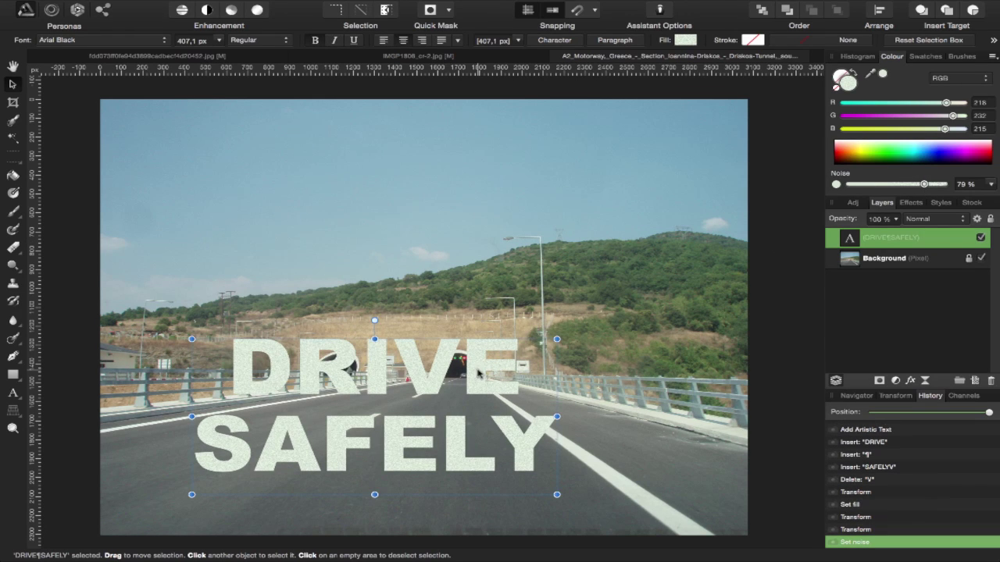
{"action": "left_click_drag", "start_coordinate": [479, 374], "coordinate": [541, 400]}
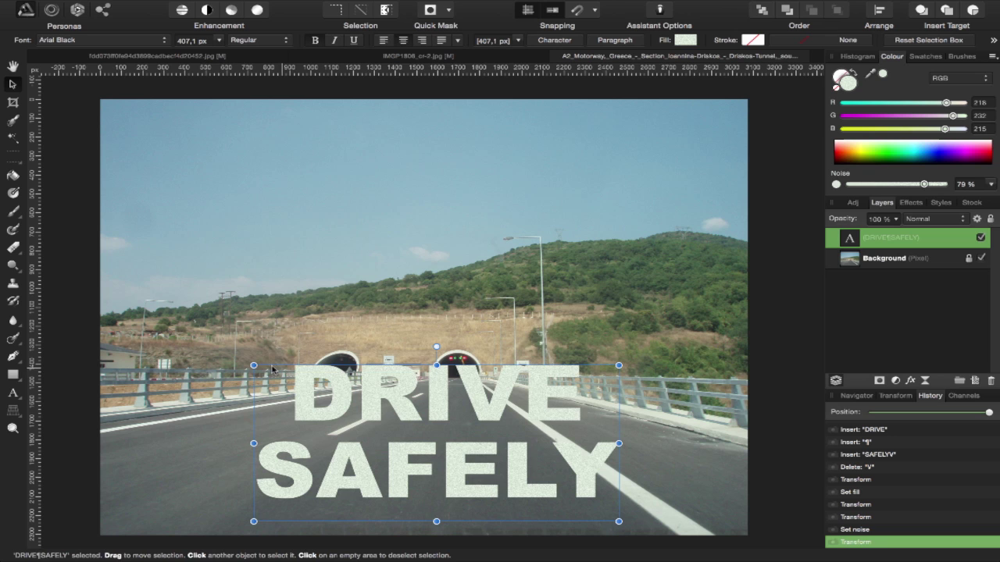
{"action": "left_click_drag", "start_coordinate": [253, 366], "coordinate": [376, 416]}
{"action": "left_click_drag", "start_coordinate": [466, 438], "coordinate": [411, 435]}
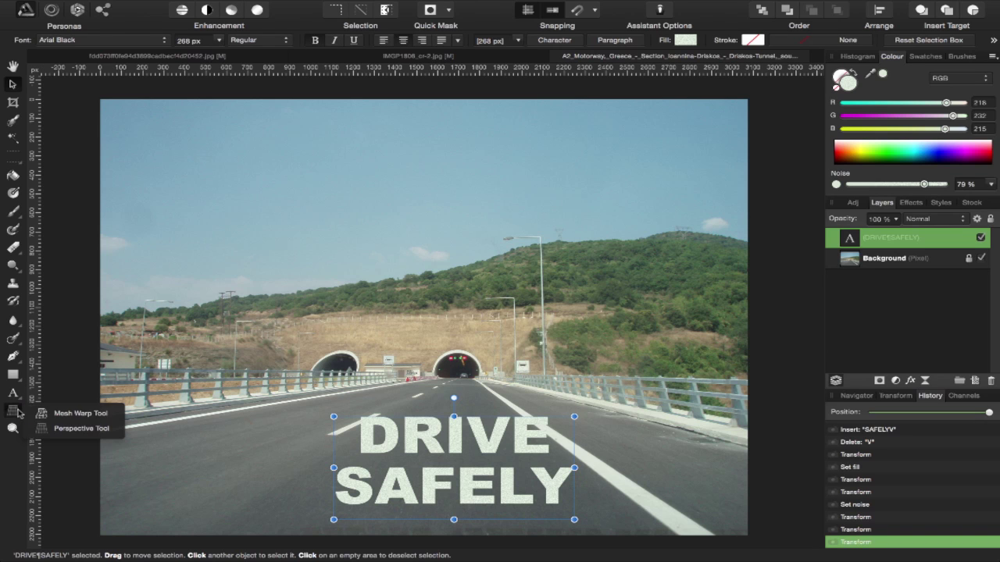
Warp DRIVE SAFELY with the Perspective Tool, pulling its four corners in to lie along the road
{"action": "left_click", "coordinate": [15, 411]}
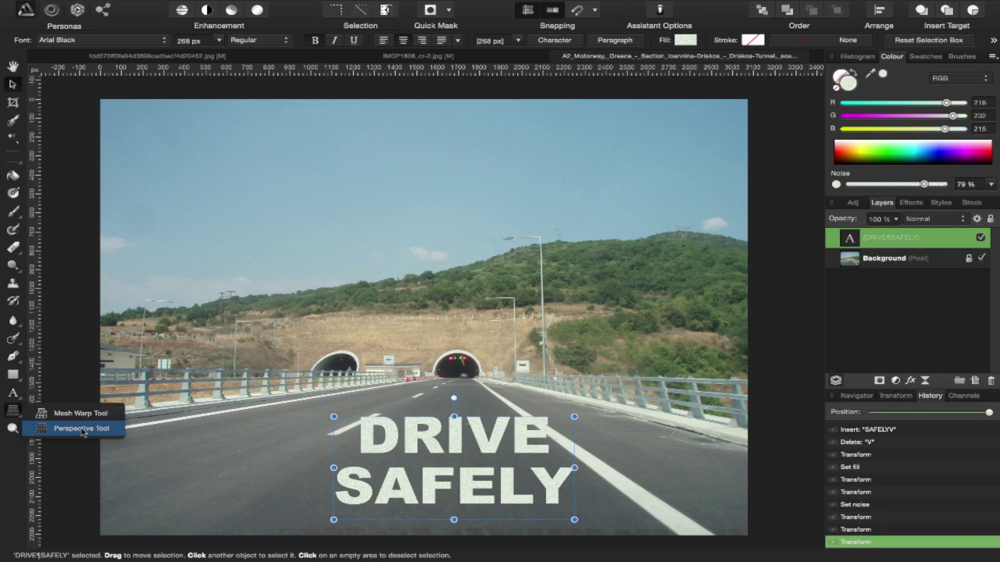
{"action": "left_click", "coordinate": [82, 429]}
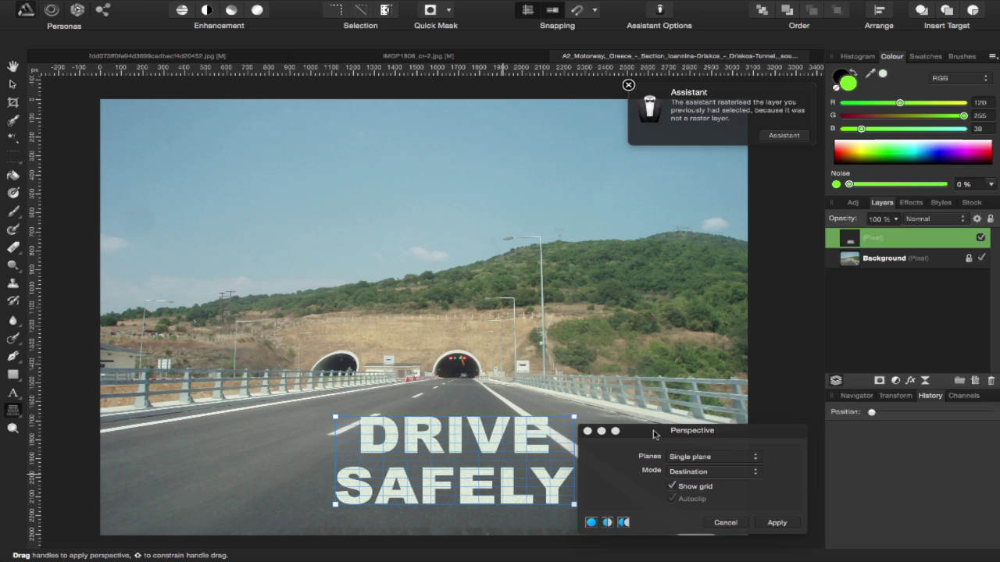
{"action": "left_click_drag", "start_coordinate": [655, 434], "coordinate": [840, 360]}
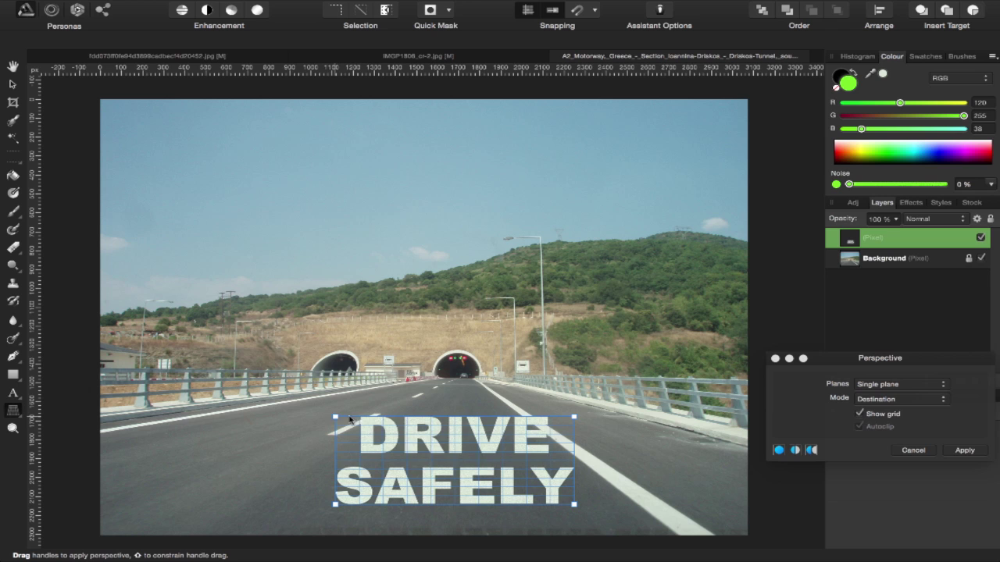
{"action": "left_click_drag", "start_coordinate": [335, 418], "coordinate": [383, 417]}
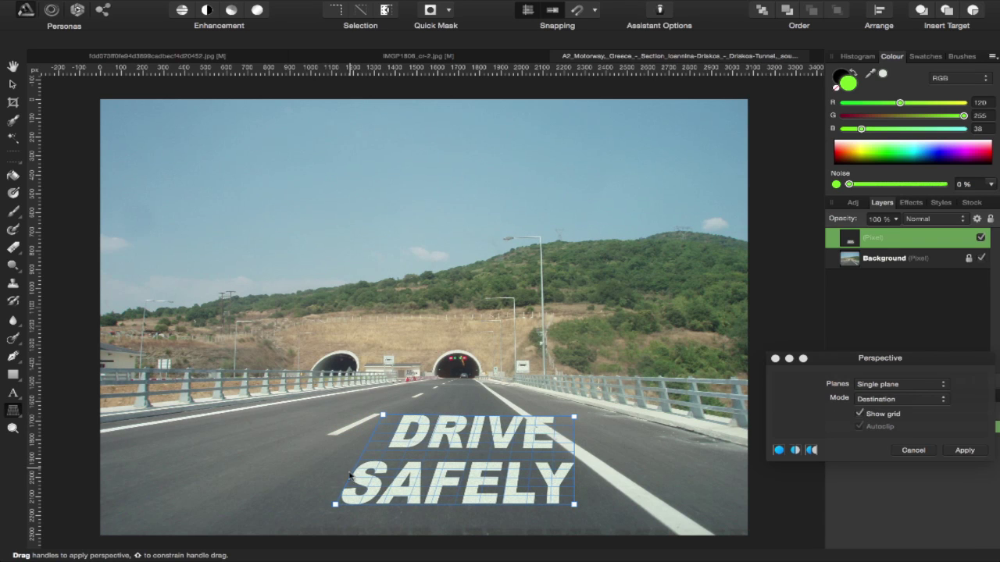
{"action": "left_click_drag", "start_coordinate": [335, 504], "coordinate": [316, 455]}
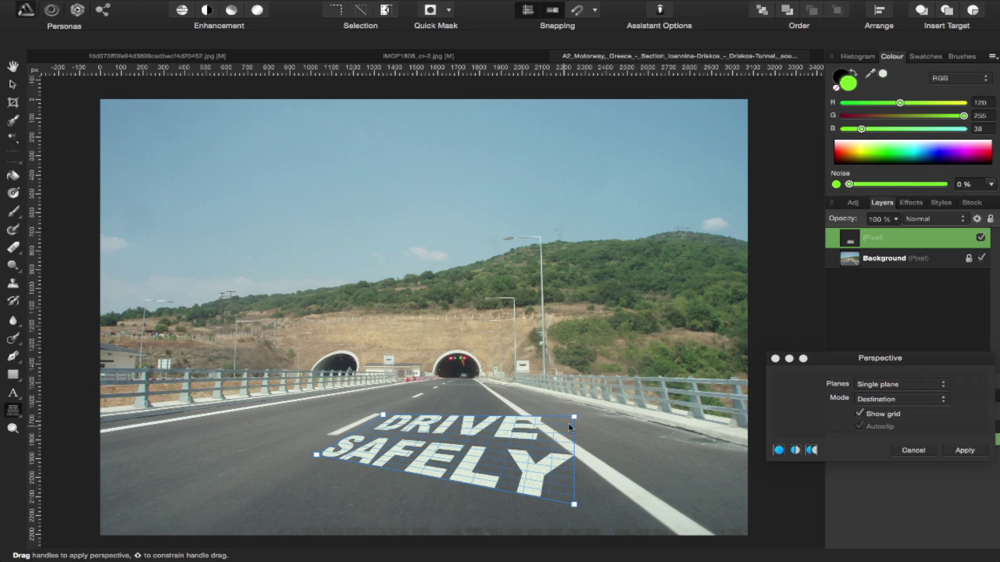
{"action": "left_click_drag", "start_coordinate": [573, 419], "coordinate": [524, 418]}
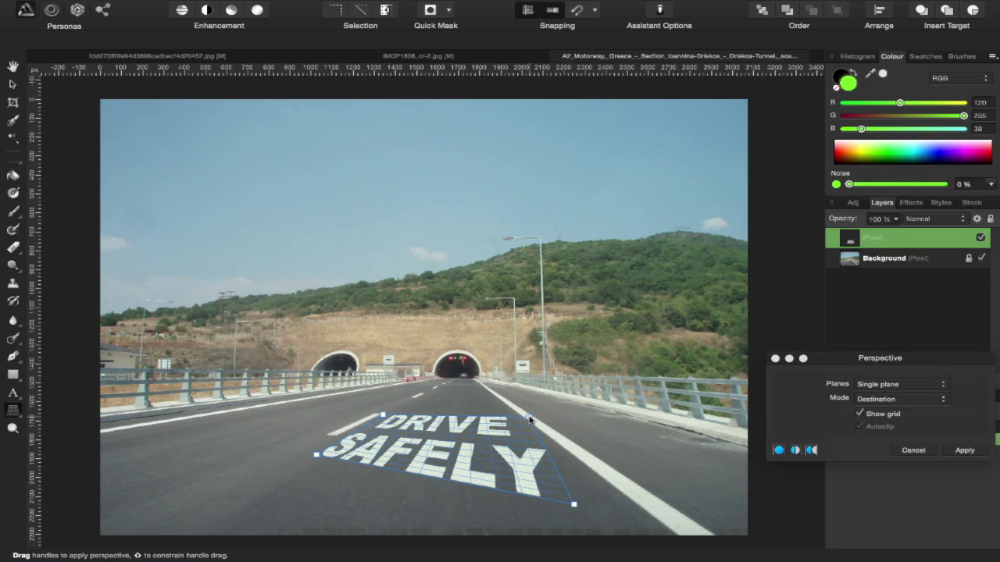
{"action": "left_click_drag", "start_coordinate": [574, 506], "coordinate": [561, 454]}
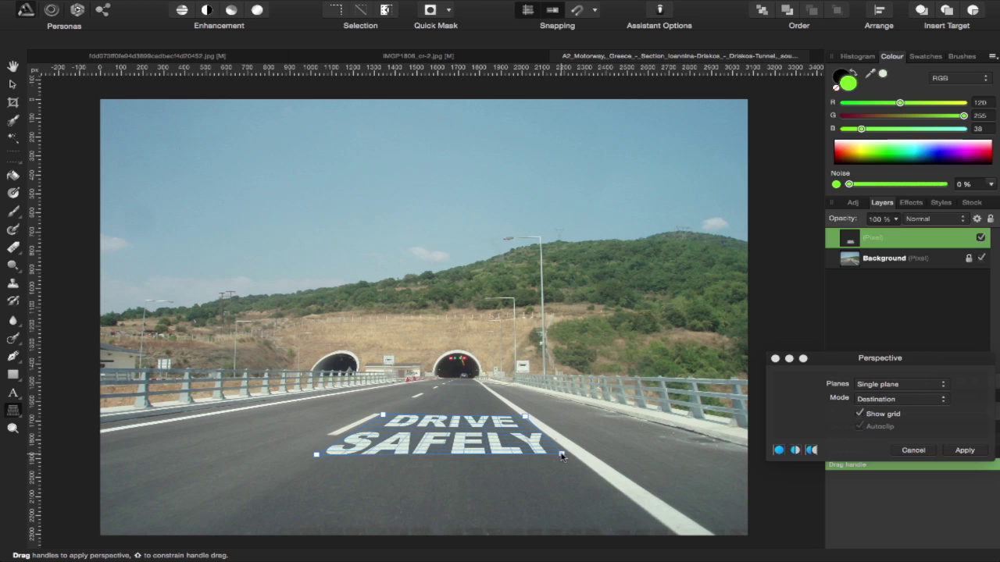
Zoom in and refine each perspective corner, widening SAFELY and narrowing the far end to fit the lane
{"action": "scroll", "coordinate": [561, 454], "scroll_direction": "up", "scroll_amount": 3}
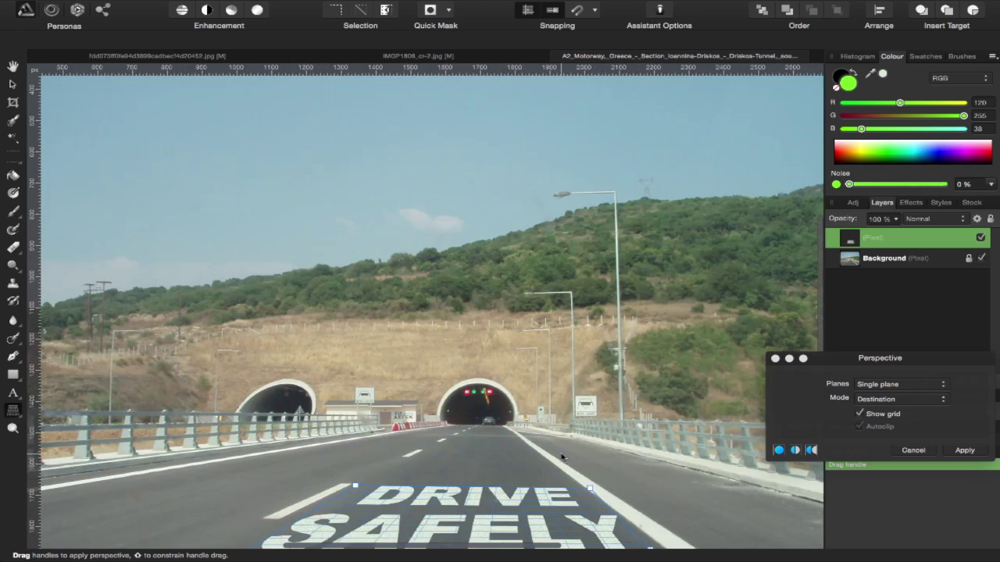
{"action": "scroll", "coordinate": [560, 455], "scroll_direction": "down", "scroll_amount": 2}
{"action": "scroll", "coordinate": [561, 454], "scroll_direction": "down", "scroll_amount": 3}
{"action": "scroll", "coordinate": [561, 453], "scroll_direction": "up", "scroll_amount": 2}
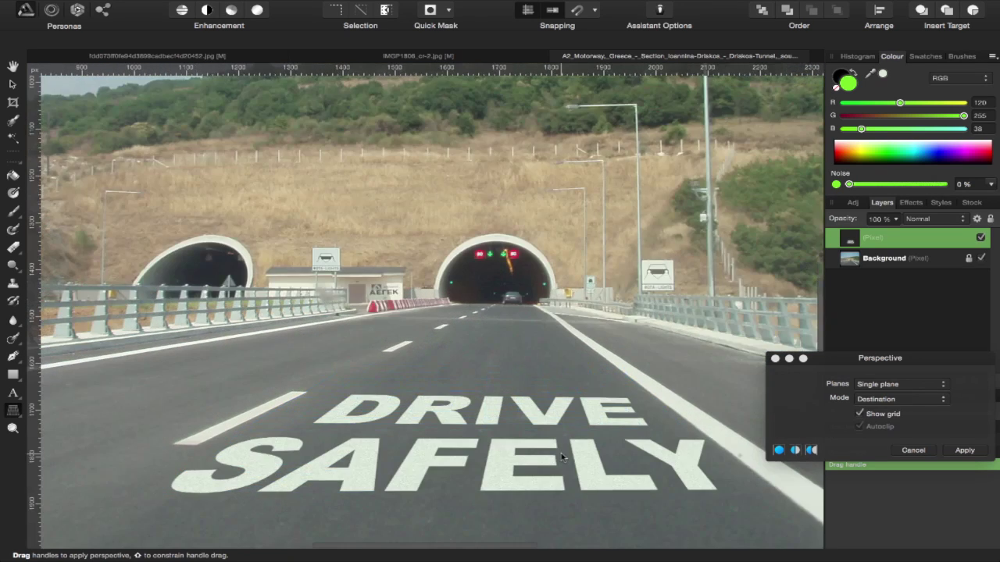
{"action": "scroll", "coordinate": [428, 481], "scroll_direction": "down", "scroll_amount": 2}
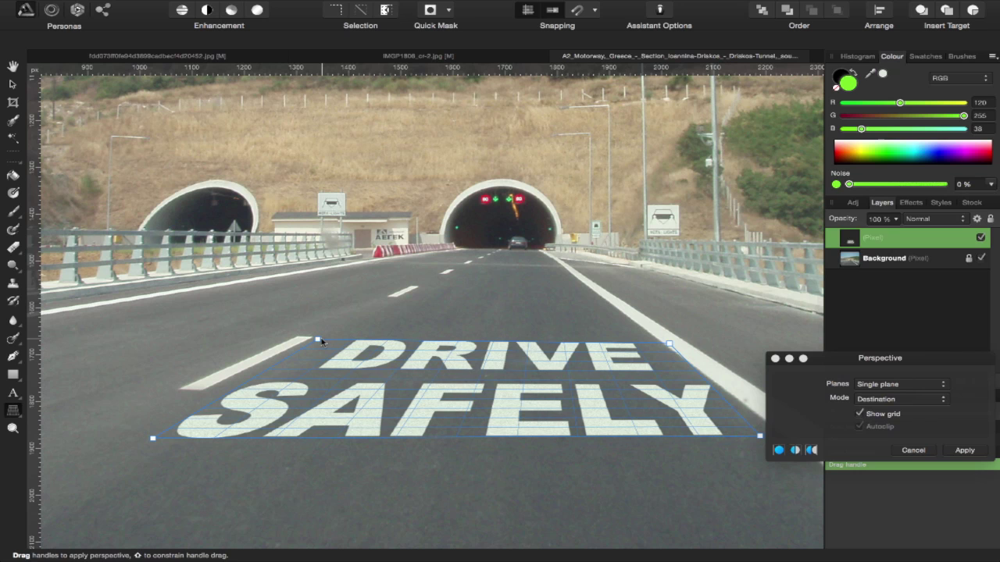
{"action": "left_click_drag", "start_coordinate": [317, 341], "coordinate": [313, 337]}
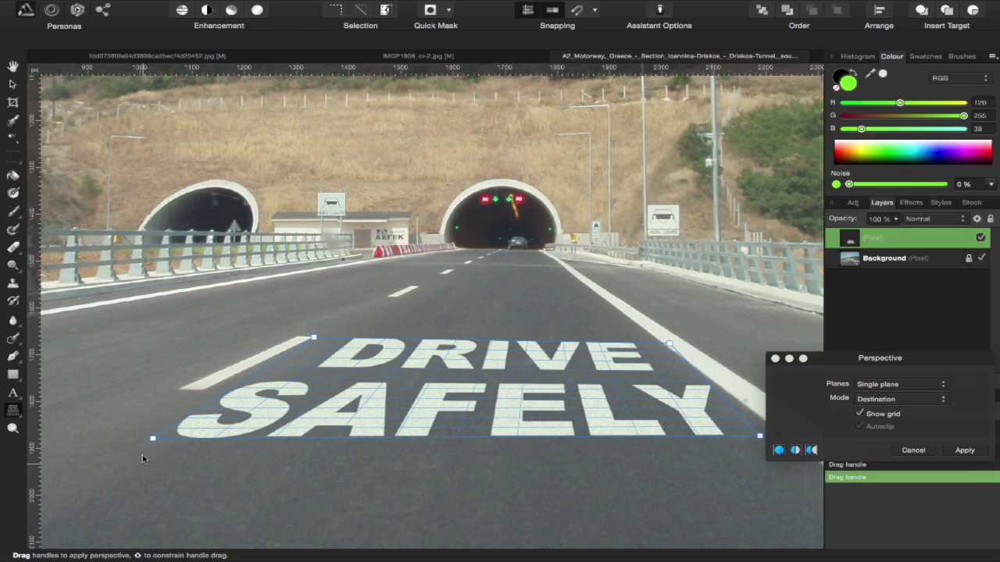
{"action": "left_click_drag", "start_coordinate": [151, 442], "coordinate": [139, 424]}
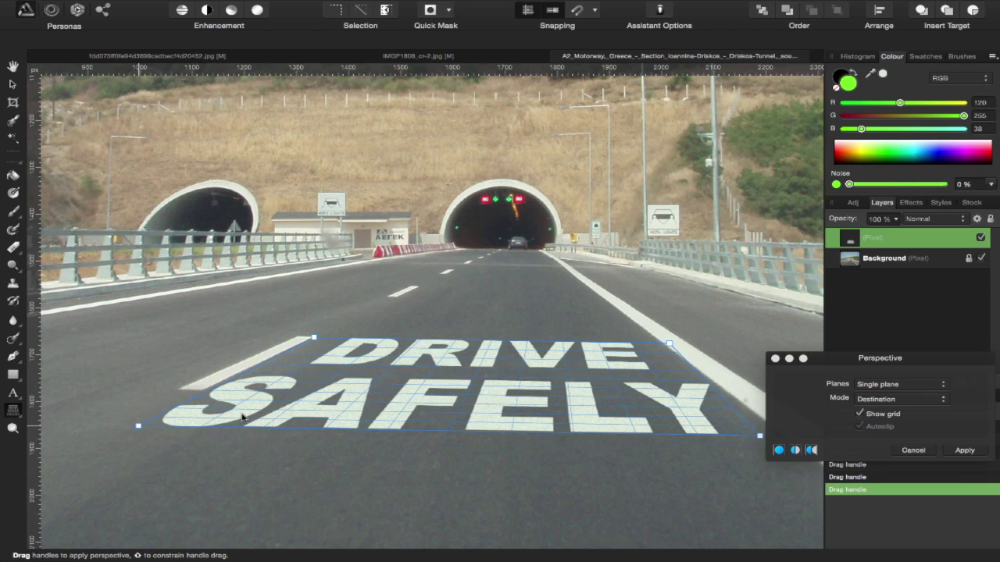
{"action": "scroll", "coordinate": [344, 405], "scroll_direction": "right", "scroll_amount": 3}
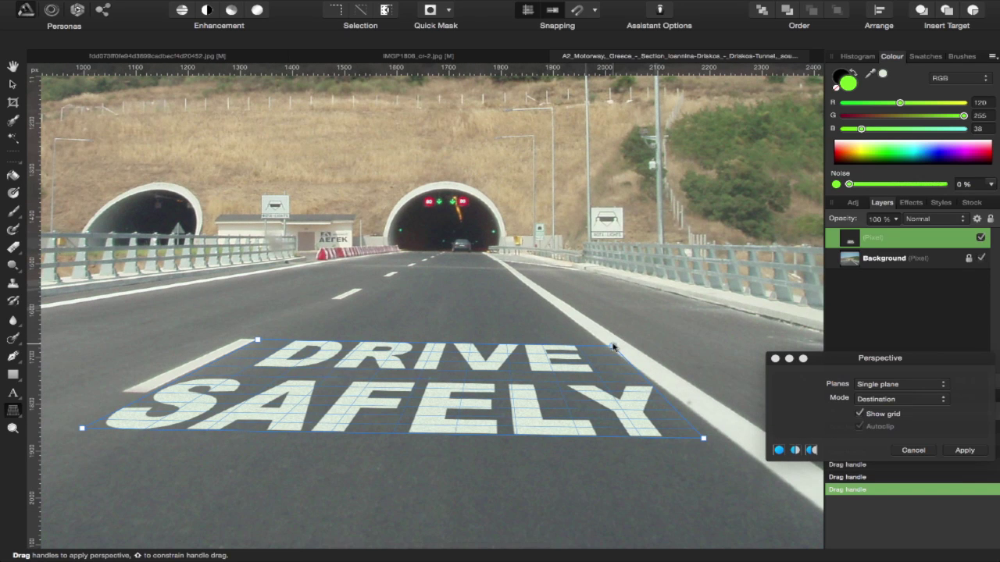
{"action": "left_click_drag", "start_coordinate": [615, 345], "coordinate": [595, 339]}
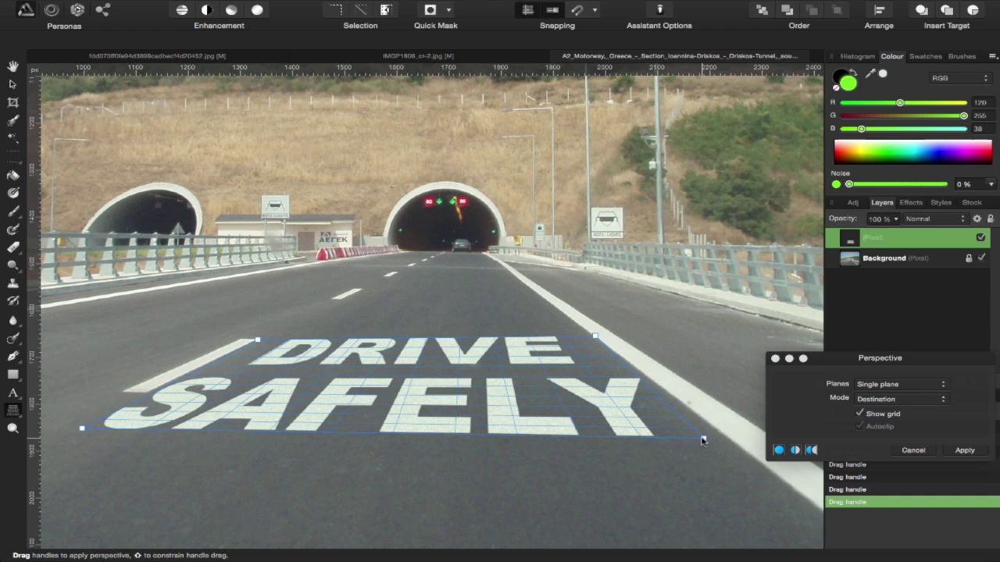
{"action": "left_click_drag", "start_coordinate": [703, 438], "coordinate": [698, 417]}
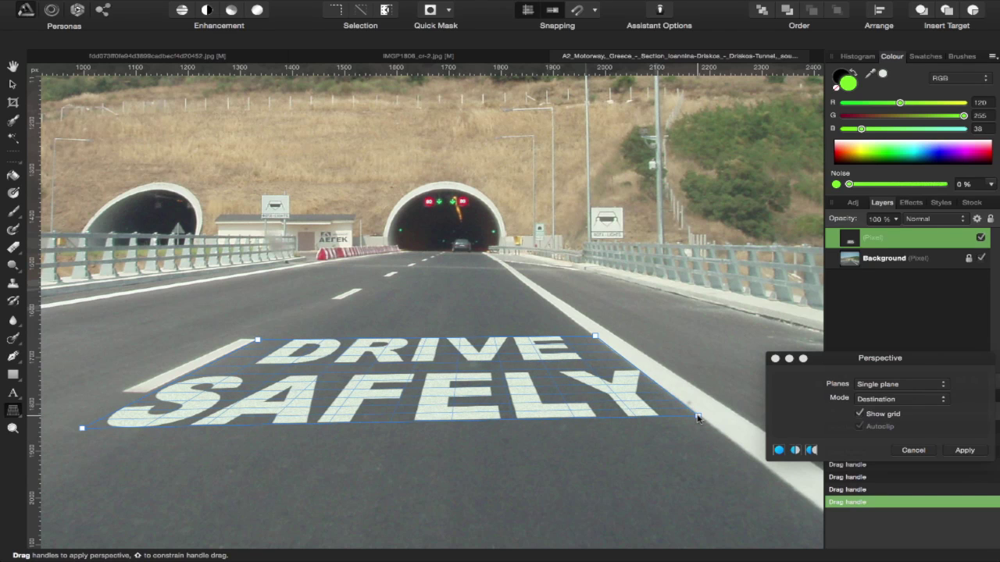
{"action": "left_click_drag", "start_coordinate": [698, 416], "coordinate": [698, 419]}
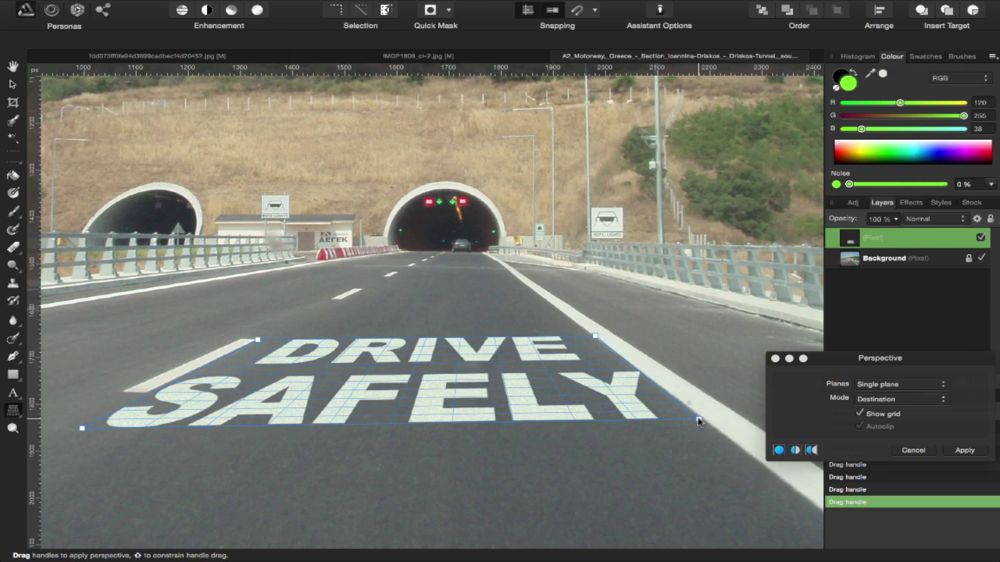
Apply the perspective warp, fit the photo to the window, and nudge the lettering into place
{"action": "left_click", "coordinate": [965, 451]}
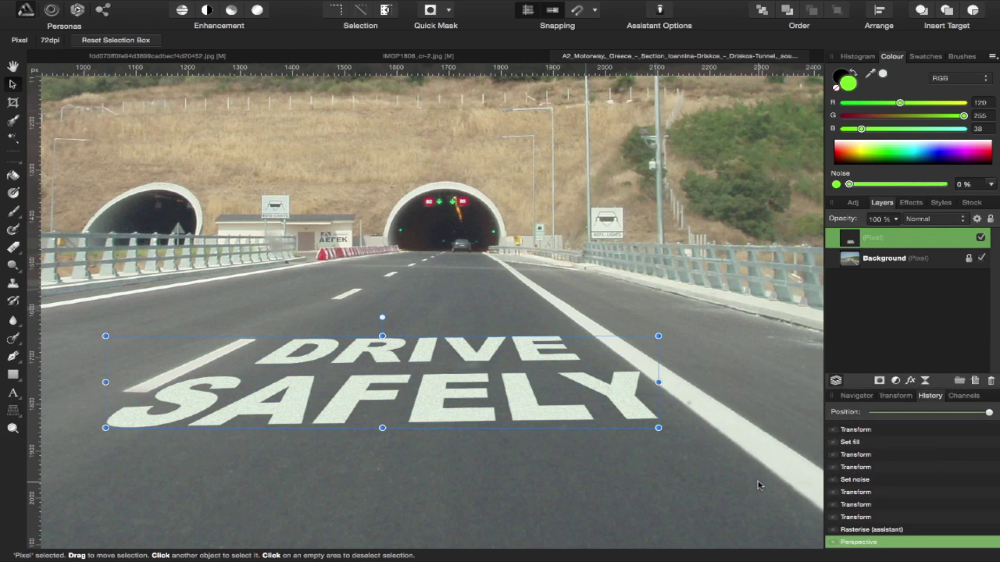
{"action": "key", "text": "ctrl+0"}
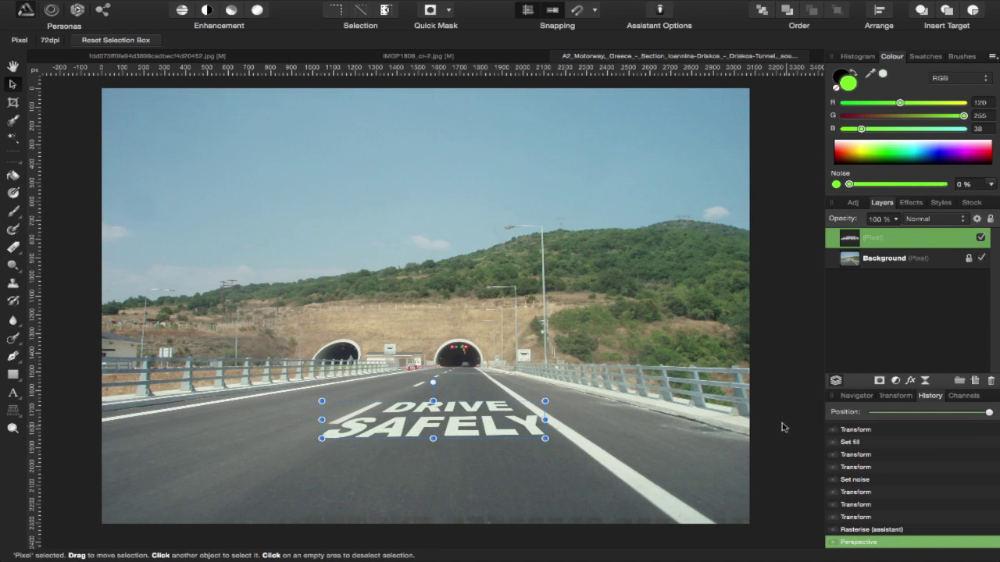
{"action": "left_click", "coordinate": [778, 427]}
{"action": "left_click_drag", "start_coordinate": [469, 430], "coordinate": [463, 433]}
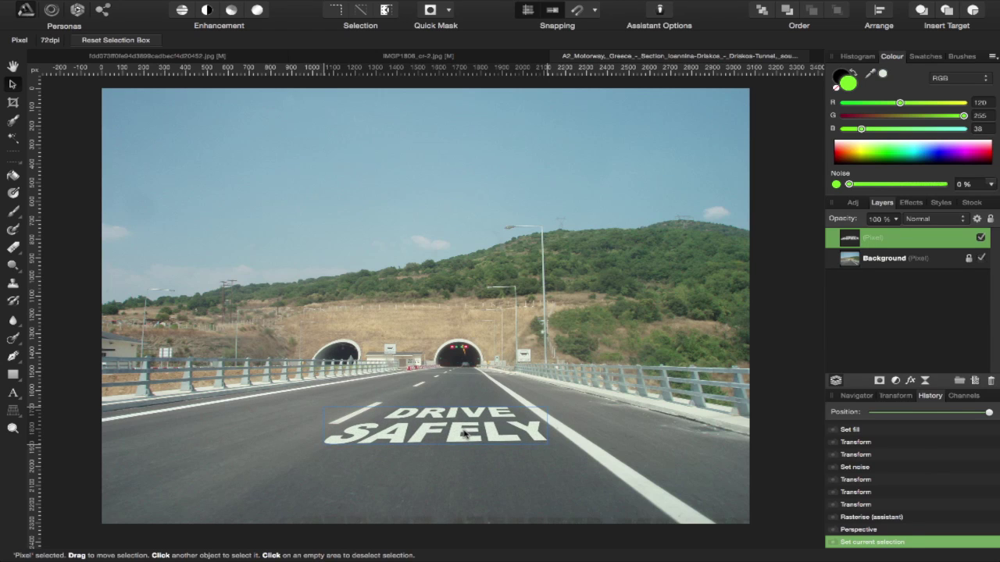
{"action": "left_click", "coordinate": [775, 393]}
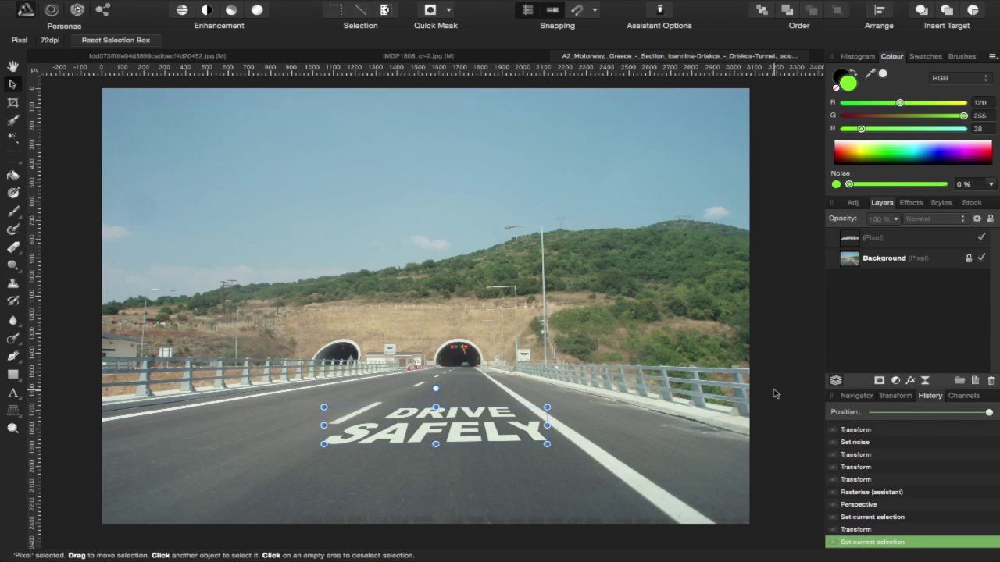
{"action": "left_click", "coordinate": [481, 438]}
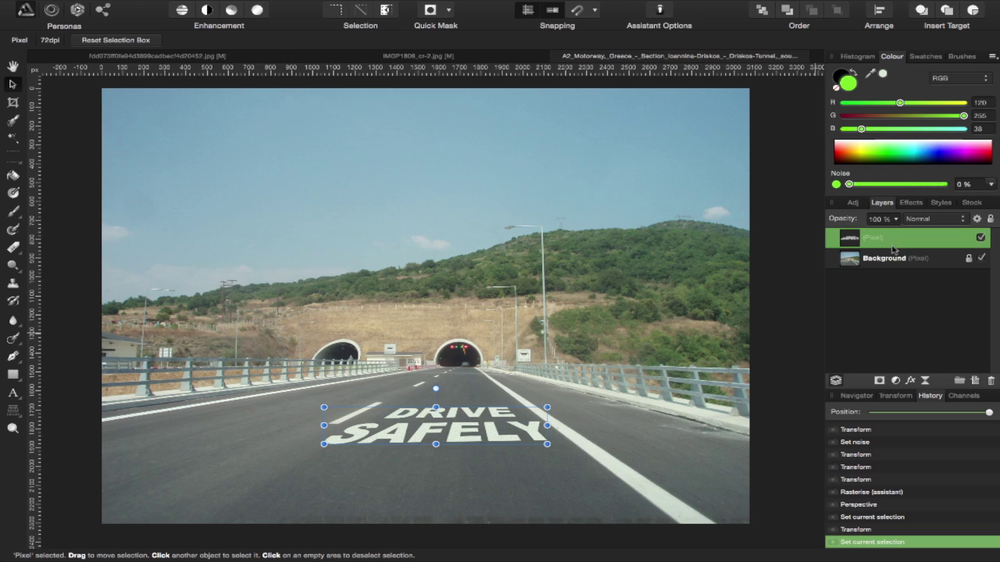
Lower the DRIVE SAFELY layer's opacity to 92% and deselect it
{"action": "left_click", "coordinate": [898, 221]}
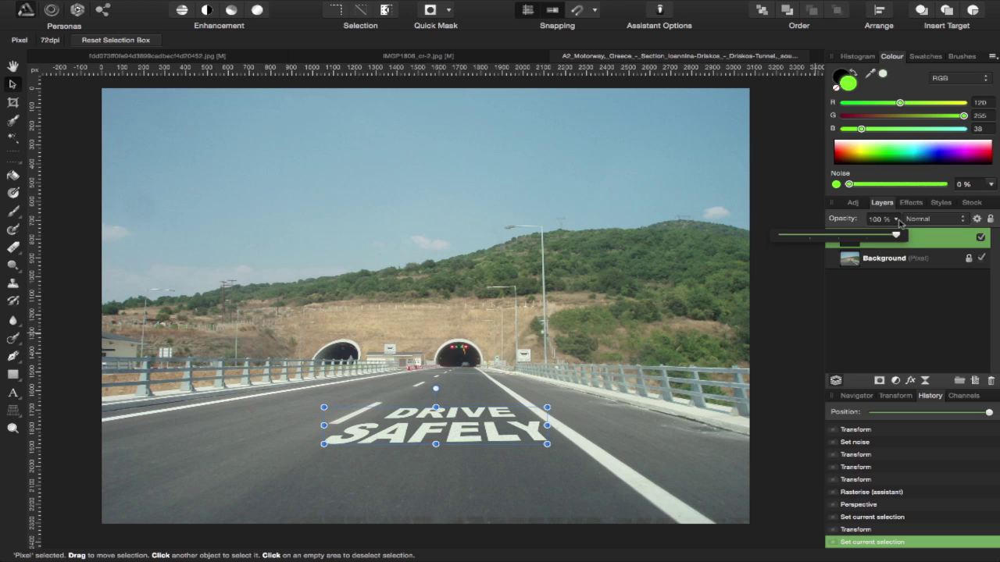
{"action": "left_click_drag", "start_coordinate": [896, 235], "coordinate": [892, 237]}
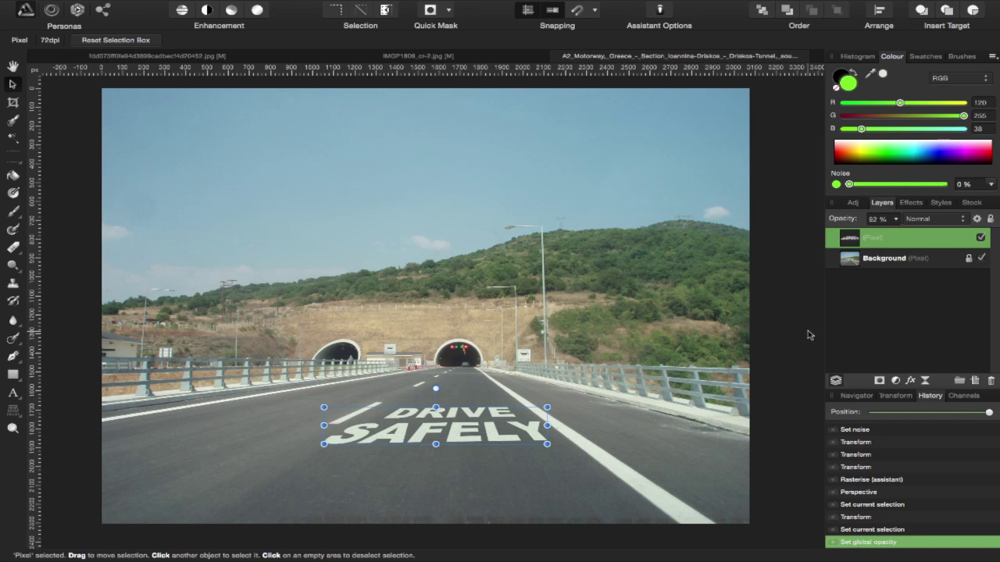
{"action": "left_click", "coordinate": [783, 346]}
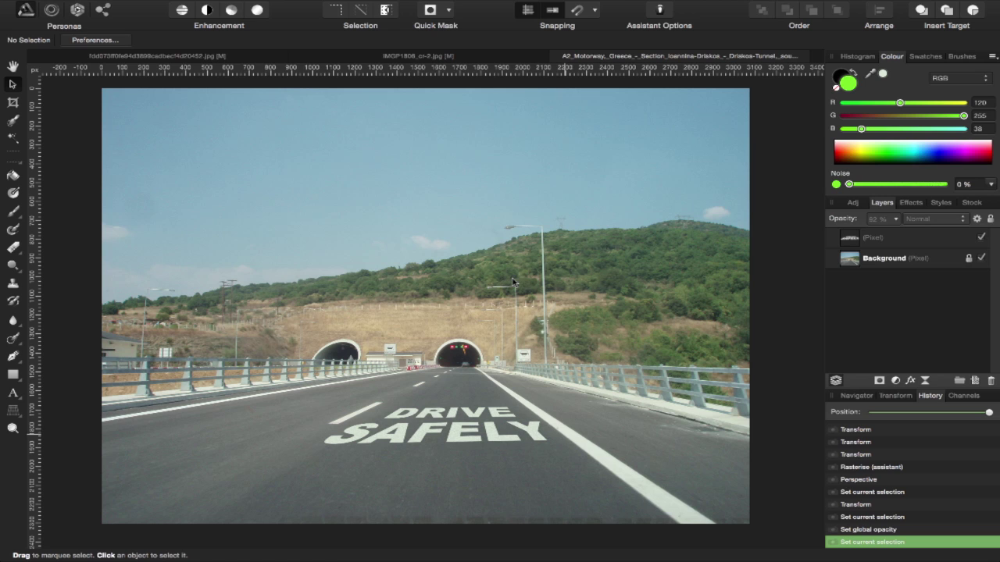
Switch to the IMGP1806 lorry photo document
{"action": "left_click", "coordinate": [508, 61]}
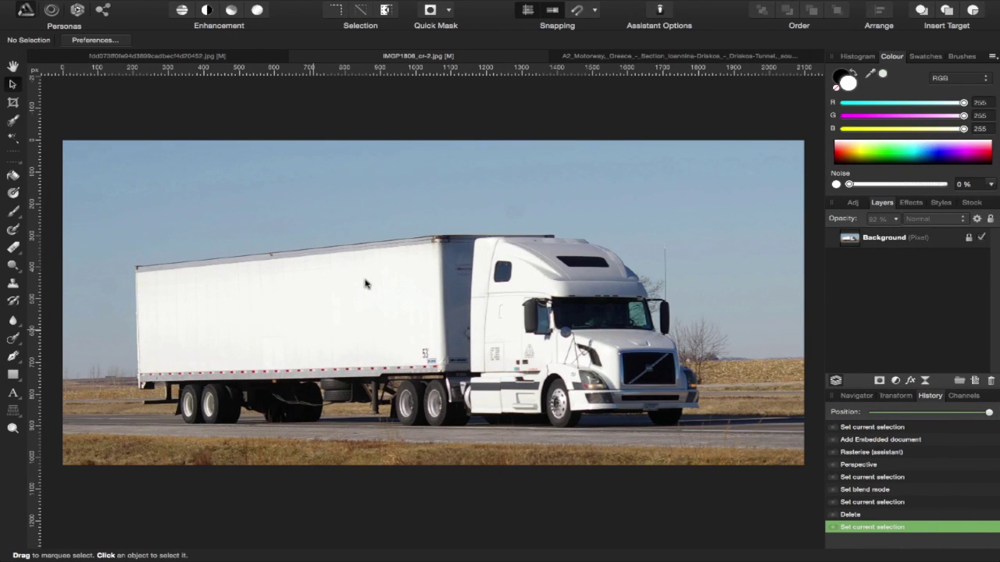
Place the 'Bunzl van' logo file from the Bunzl folder over the trailer's side
{"action": "left_click", "coordinate": [147, 7]}
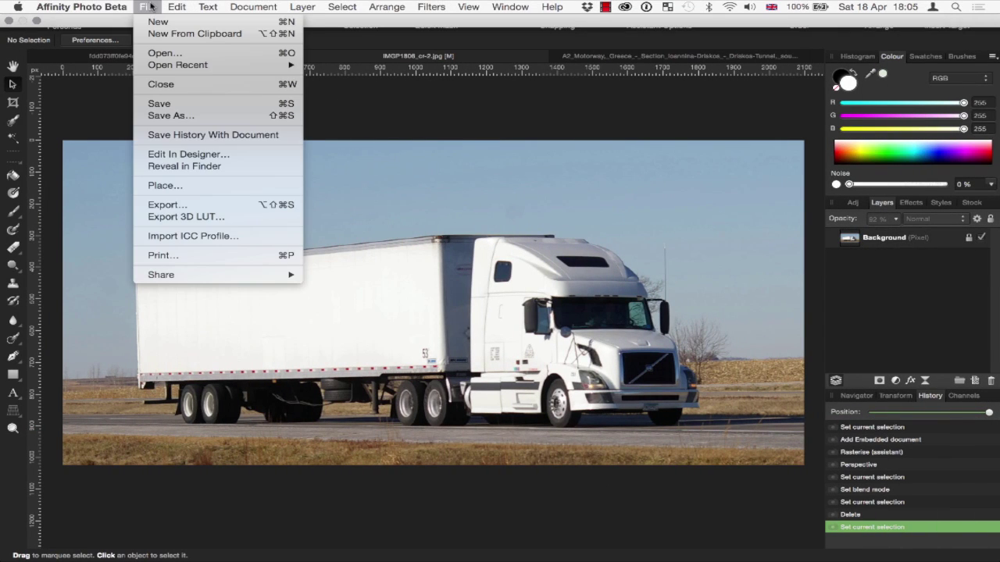
{"action": "left_click", "coordinate": [173, 185]}
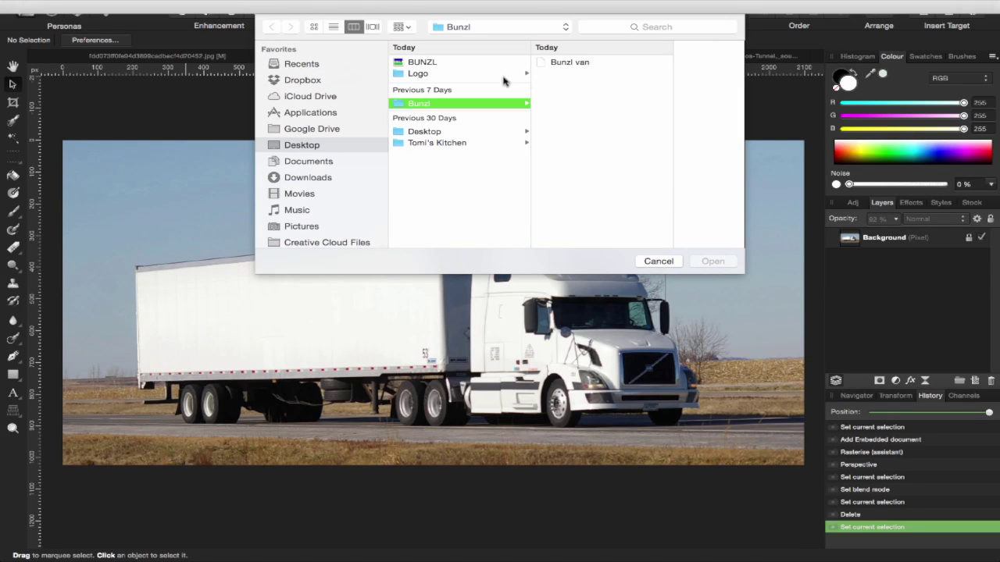
{"action": "left_click", "coordinate": [563, 62]}
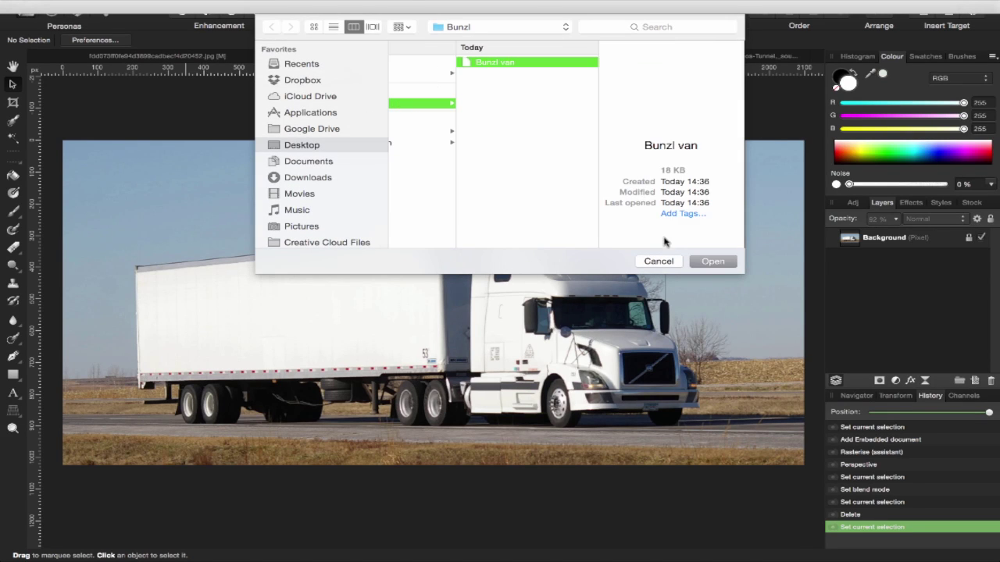
{"action": "left_click", "coordinate": [714, 261]}
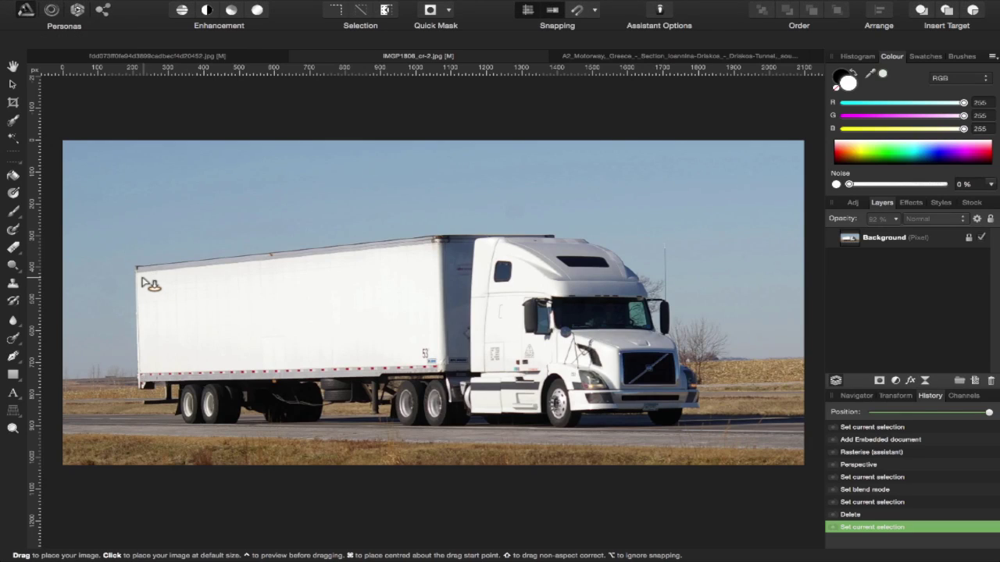
{"action": "mouse_move", "coordinate": [137, 274]}
{"action": "left_mouse_down"}
{"action": "mouse_move", "coordinate": [305, 349]}
{"action": "mouse_move", "coordinate": [573, 447]}
{"action": "left_mouse_up"}
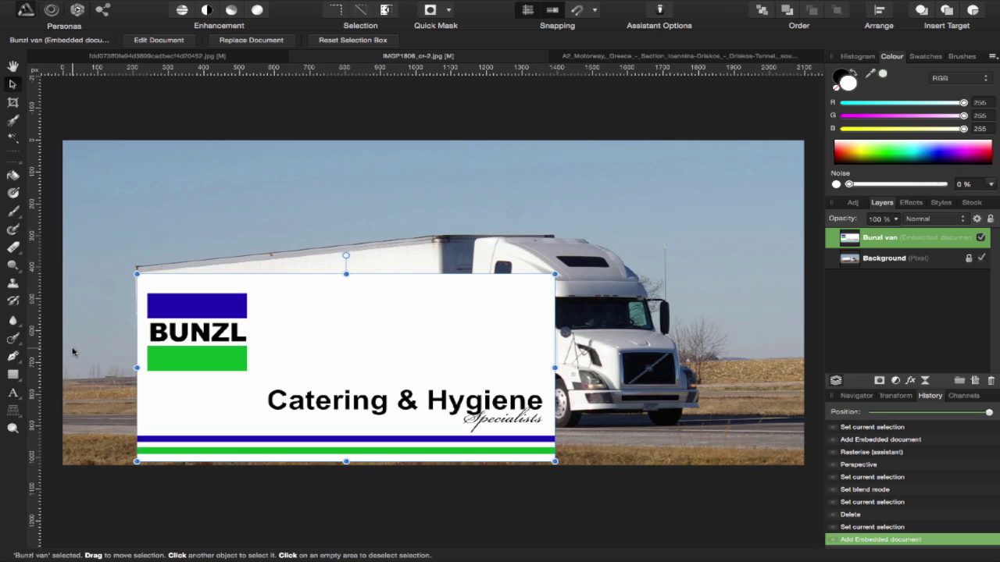
Warp the Bunzl logo in perspective, dragging its corners onto the trailer's side panel
{"action": "left_click", "coordinate": [16, 412]}
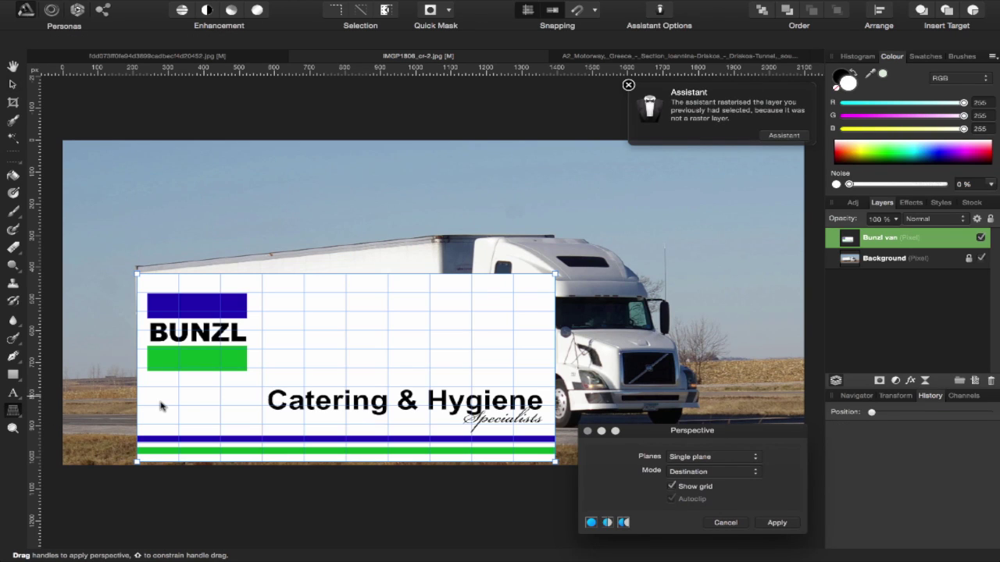
{"action": "left_click_drag", "start_coordinate": [728, 427], "coordinate": [928, 284]}
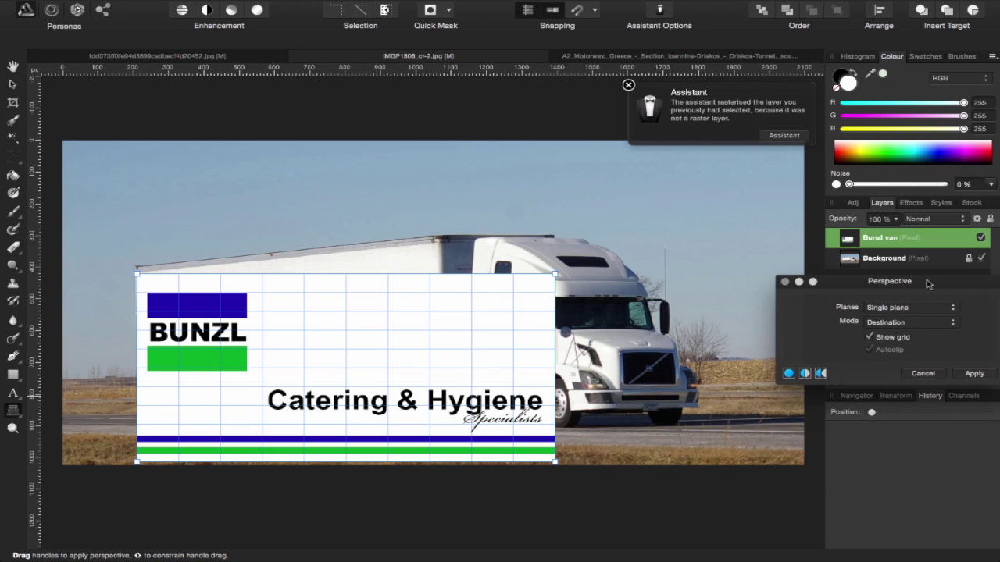
{"action": "scroll", "coordinate": [465, 320], "scroll_direction": "up", "scroll_amount": 3}
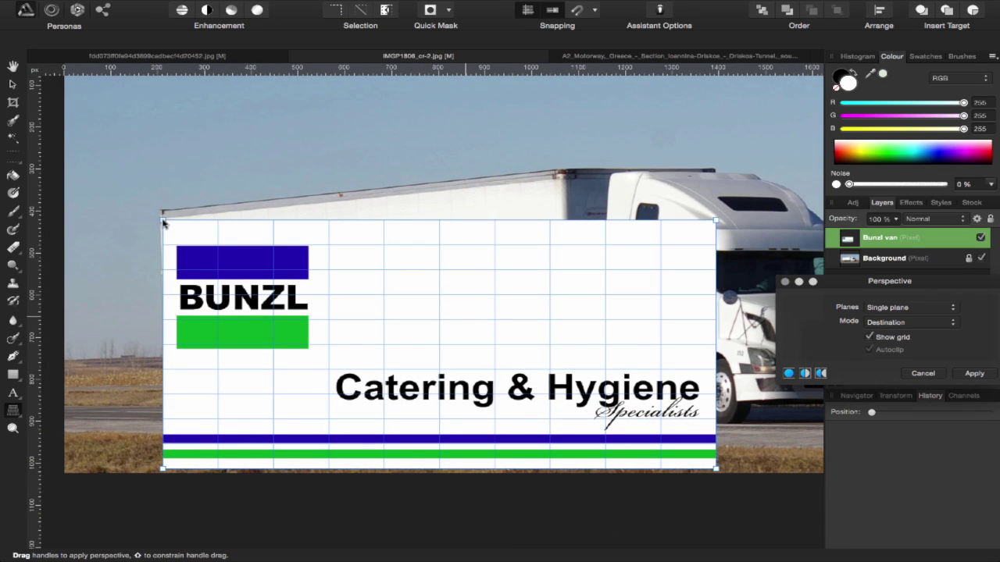
{"action": "left_click_drag", "start_coordinate": [163, 221], "coordinate": [164, 220]}
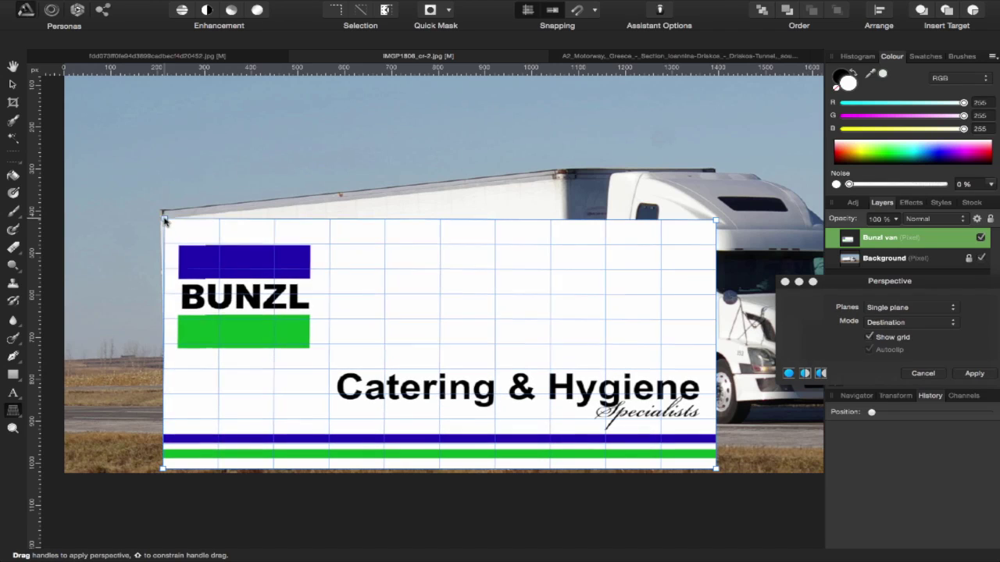
{"action": "left_click_drag", "start_coordinate": [163, 466], "coordinate": [169, 356]}
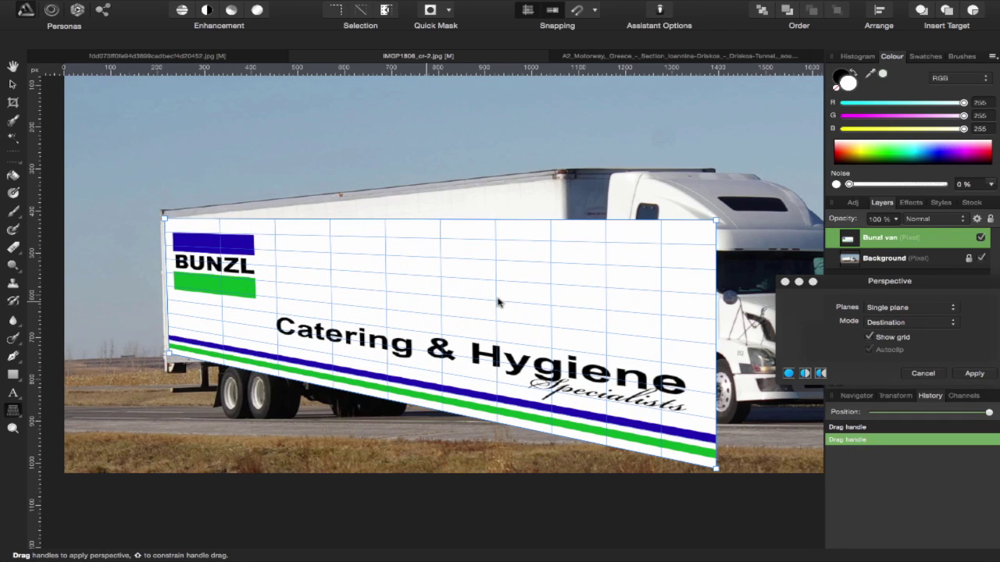
{"action": "left_click_drag", "start_coordinate": [715, 219], "coordinate": [556, 181]}
{"action": "left_click_drag", "start_coordinate": [561, 352], "coordinate": [531, 305]}
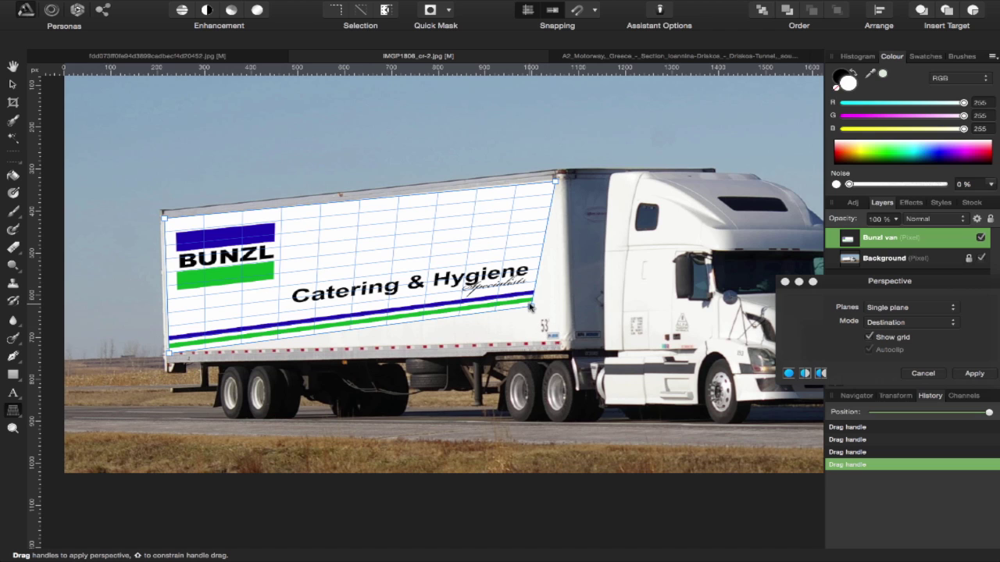
{"action": "left_click_drag", "start_coordinate": [532, 307], "coordinate": [560, 347]}
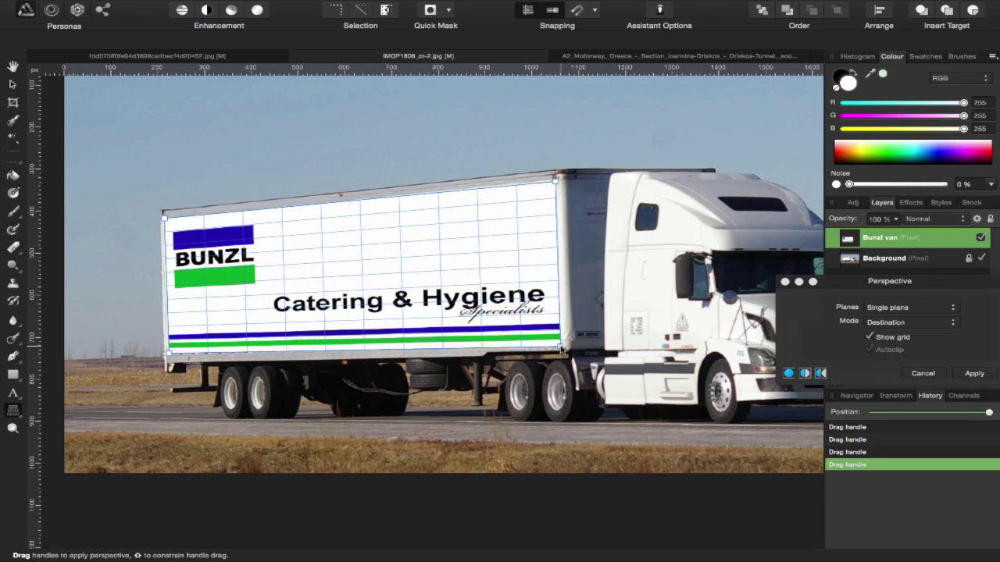
{"action": "left_click_drag", "start_coordinate": [559, 347], "coordinate": [560, 346]}
{"action": "left_click_drag", "start_coordinate": [169, 355], "coordinate": [170, 357]}
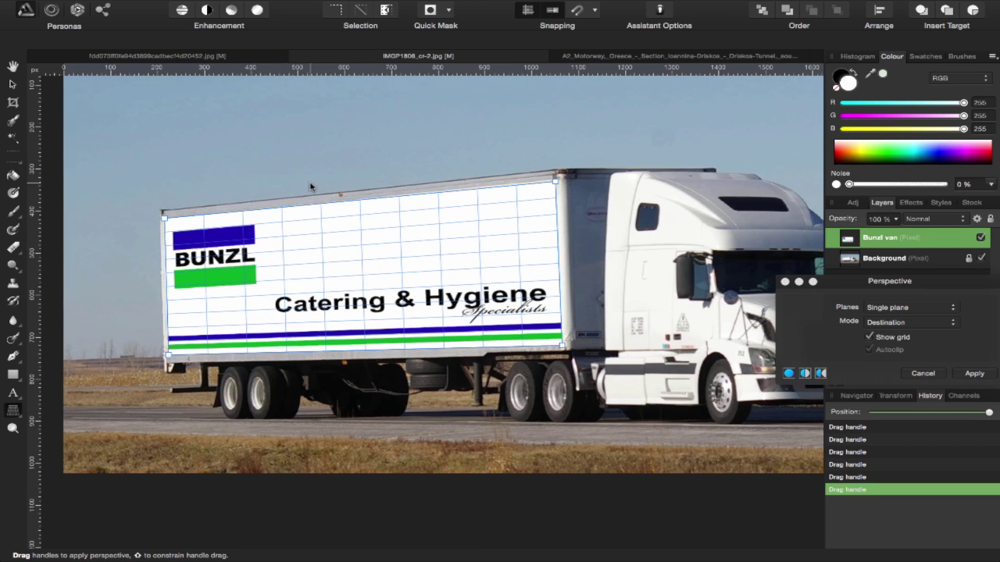
Zoom in and fine-tune the warp corners against the trailer's top, base and right edge
{"action": "scroll", "coordinate": [281, 244], "scroll_direction": "up", "scroll_amount": 1}
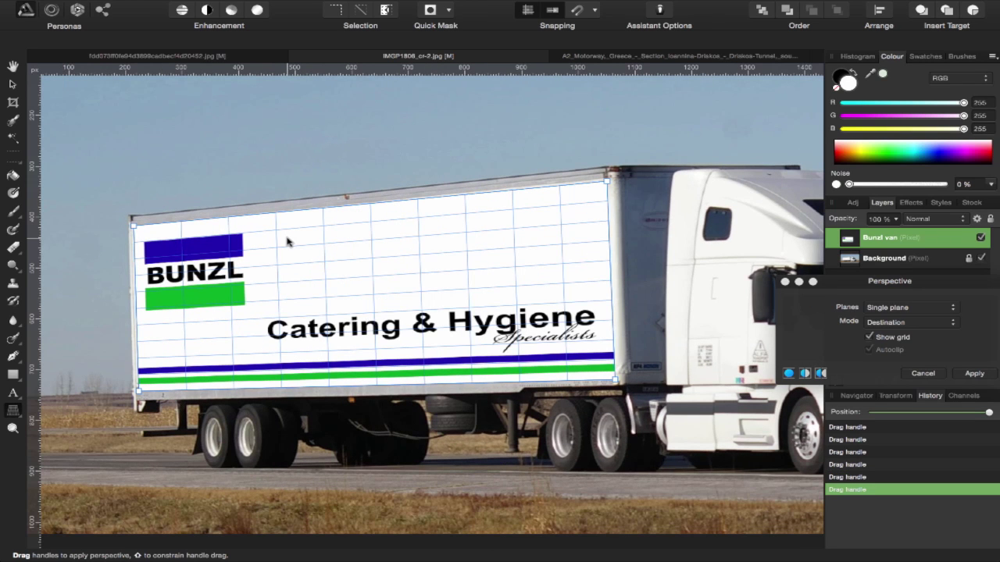
{"action": "scroll", "coordinate": [287, 243], "scroll_direction": "down", "scroll_amount": 1}
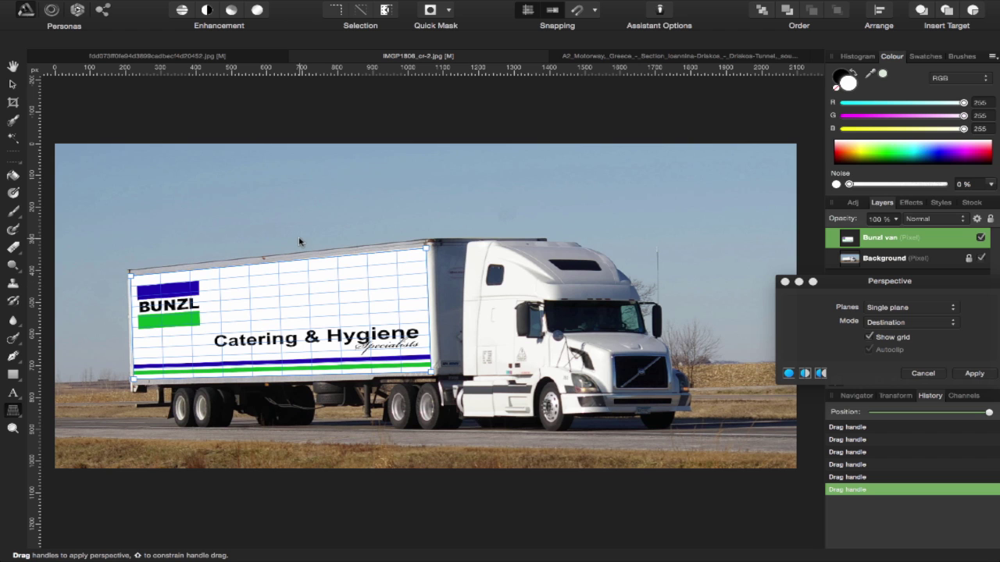
{"action": "scroll", "coordinate": [300, 241], "scroll_direction": "up", "scroll_amount": 1}
{"action": "scroll", "coordinate": [299, 241], "scroll_direction": "up", "scroll_amount": 1}
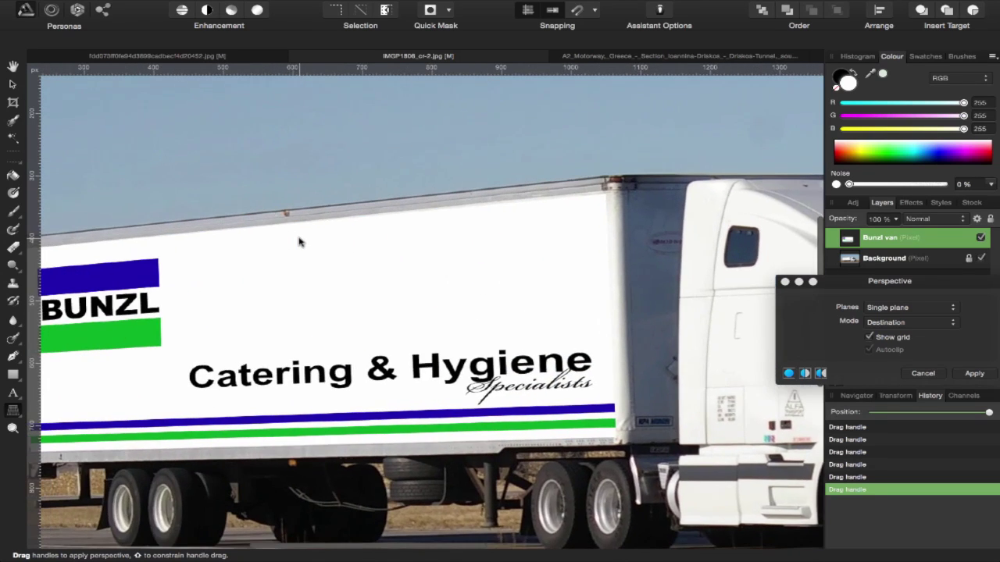
{"action": "scroll", "coordinate": [298, 242], "scroll_direction": "left", "scroll_amount": 3}
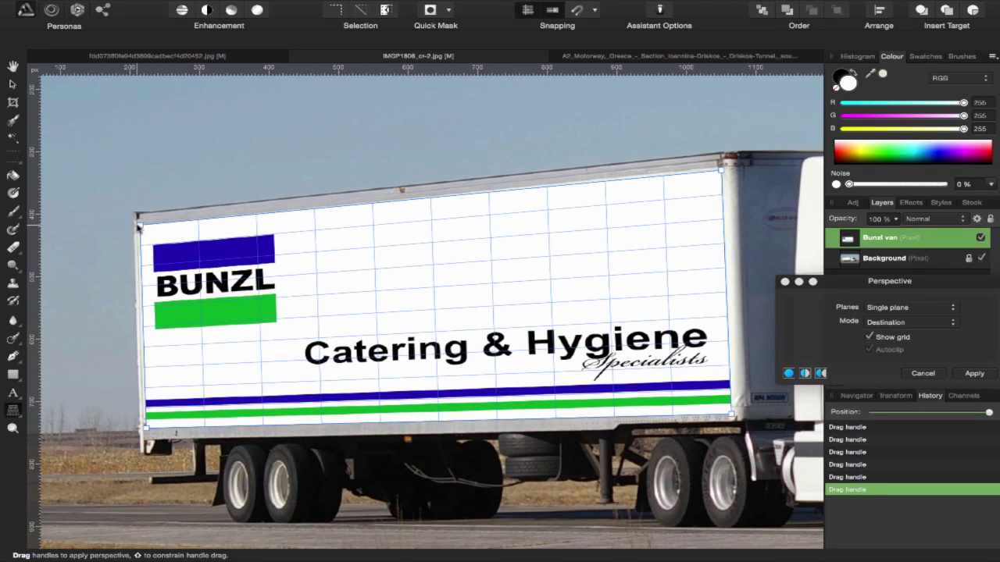
{"action": "left_click_drag", "start_coordinate": [139, 227], "coordinate": [141, 228]}
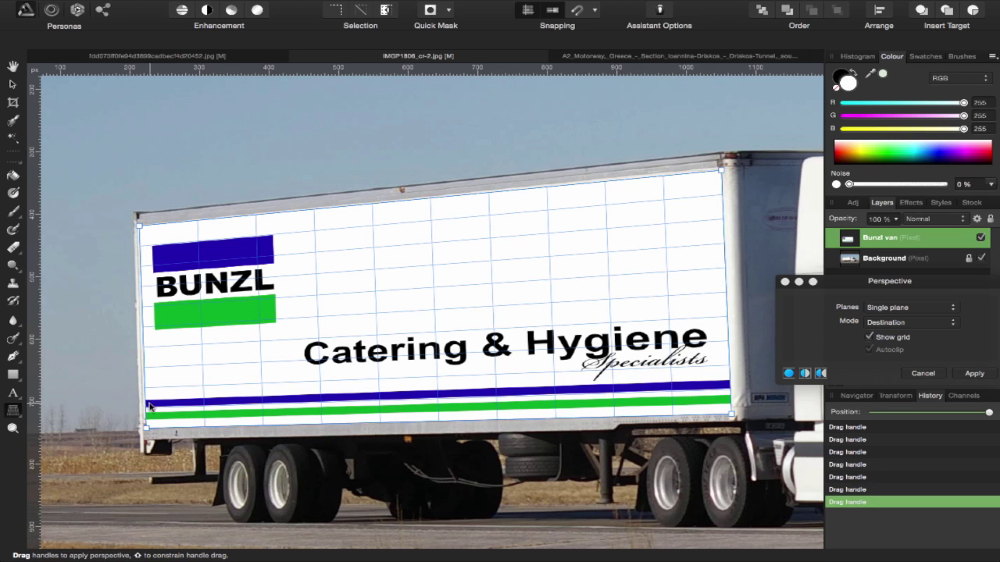
{"action": "left_click_drag", "start_coordinate": [145, 426], "coordinate": [144, 425]}
{"action": "scroll", "coordinate": [145, 426], "scroll_direction": "right", "scroll_amount": 3}
{"action": "left_click_drag", "start_coordinate": [669, 416], "coordinate": [670, 418]}
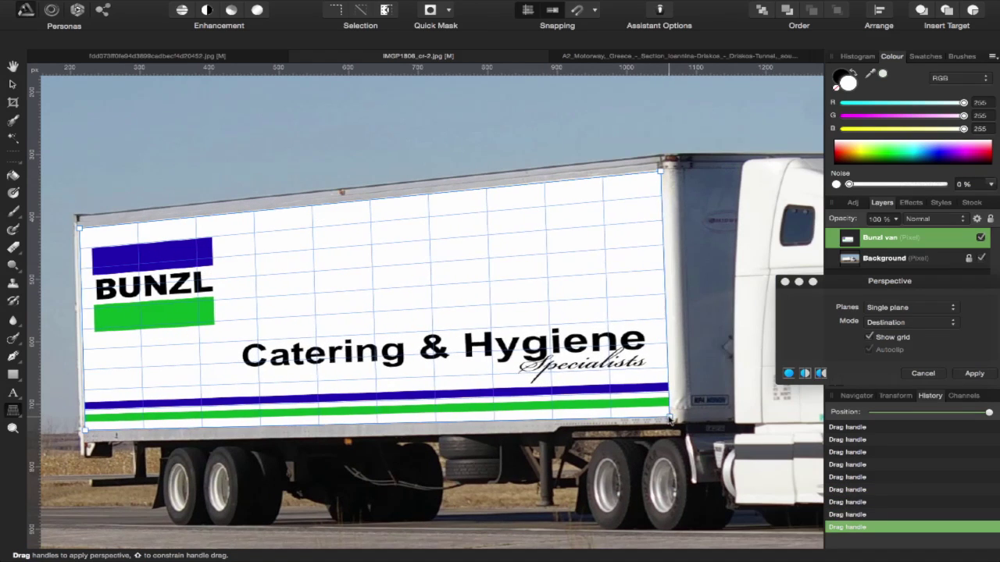
Commit the perspective-warped Bunzl logo and set its layer blend mode to Multiply
{"action": "left_click", "coordinate": [974, 373]}
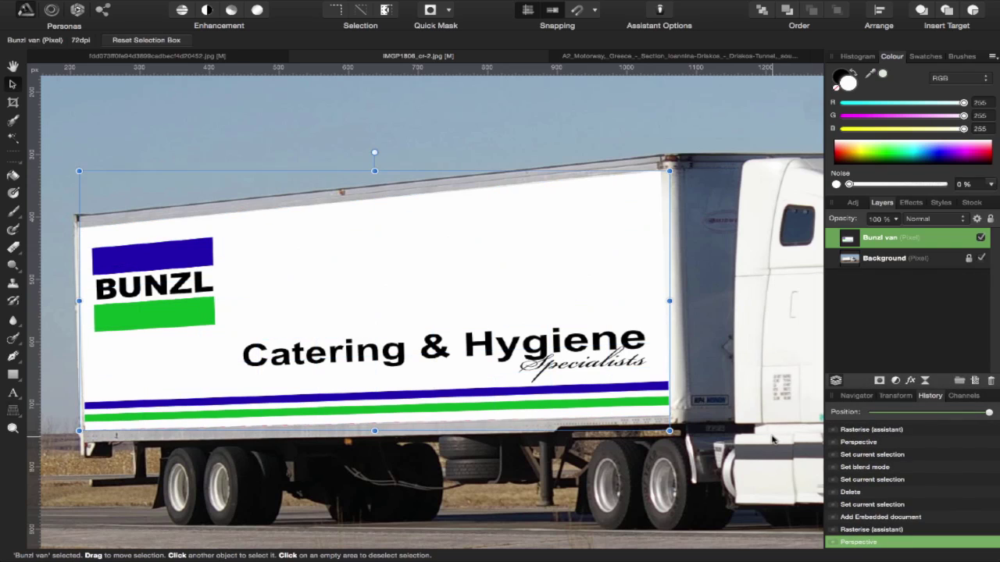
{"action": "key", "text": "super+0"}
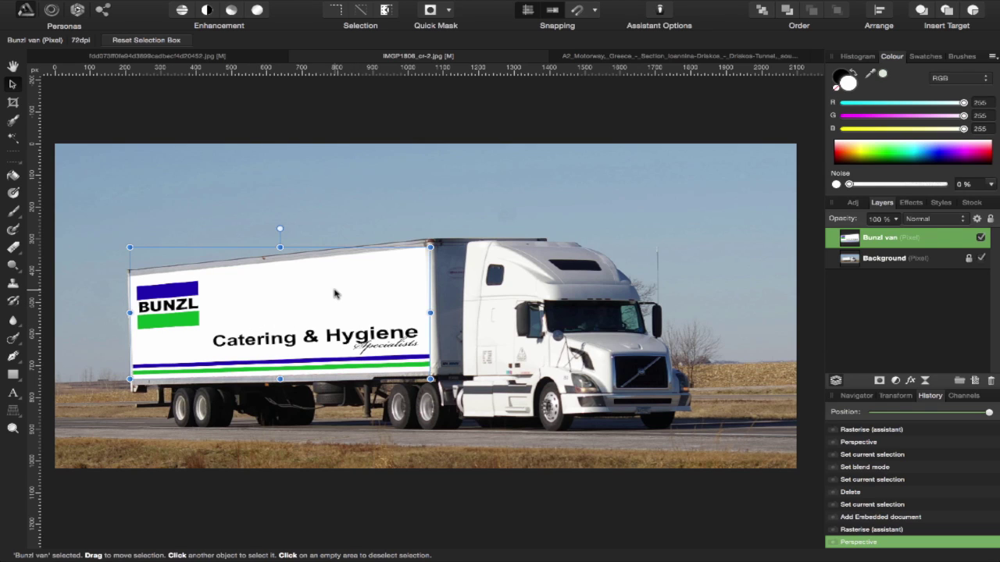
{"action": "left_click", "coordinate": [947, 221]}
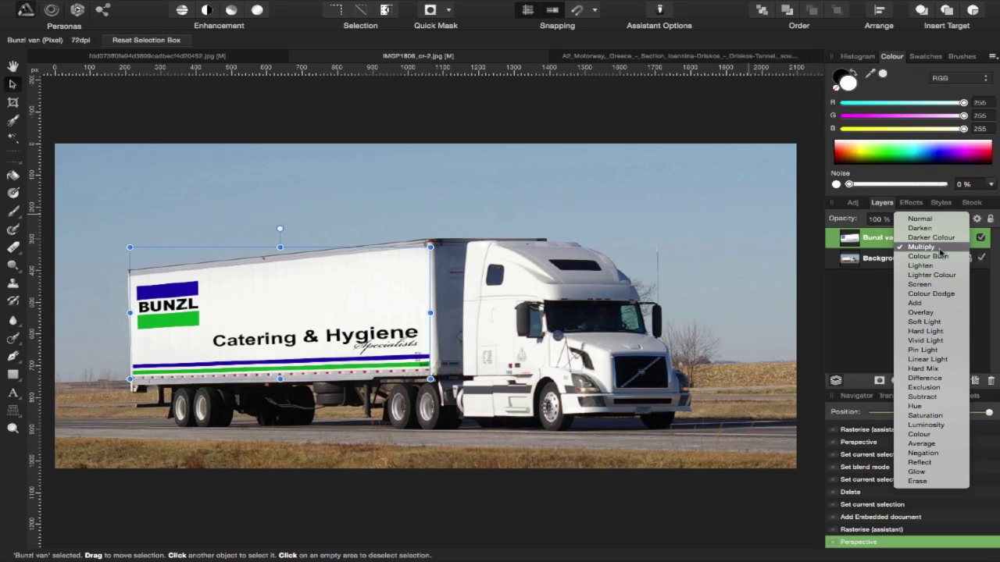
{"action": "left_click", "coordinate": [940, 248]}
{"action": "left_click", "coordinate": [588, 523]}
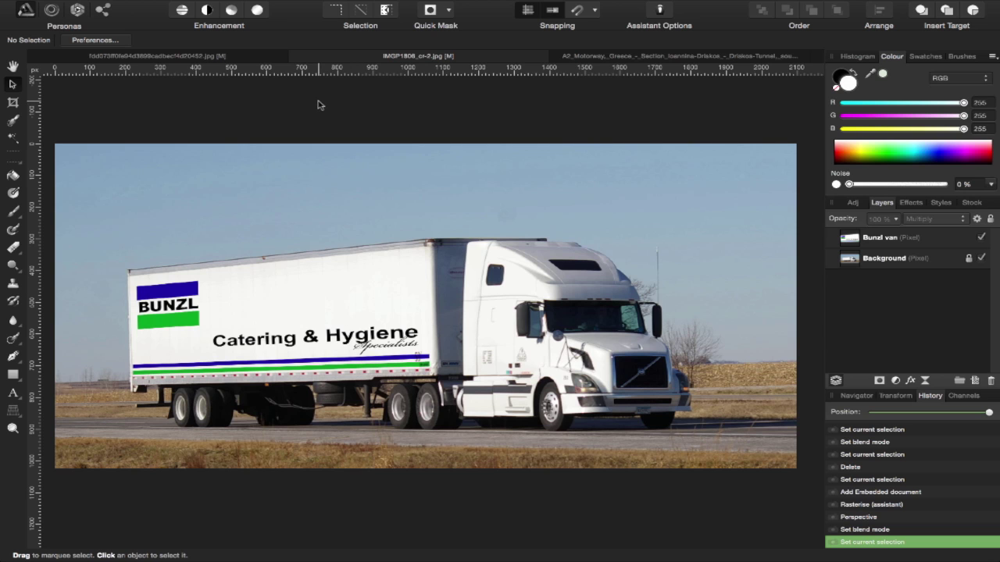
Switch to the glass office building document with the black triangular logo
{"action": "left_click", "coordinate": [231, 56]}
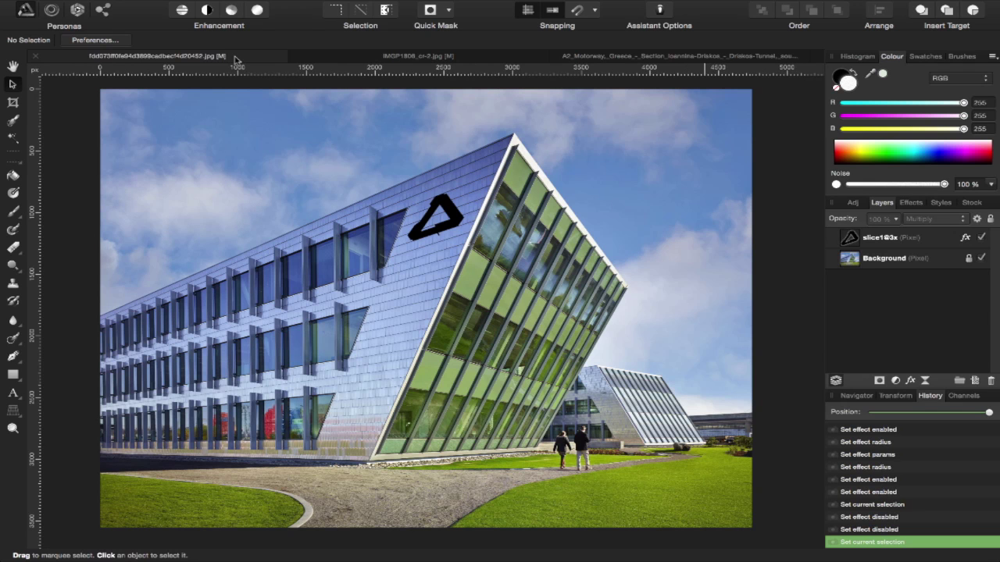